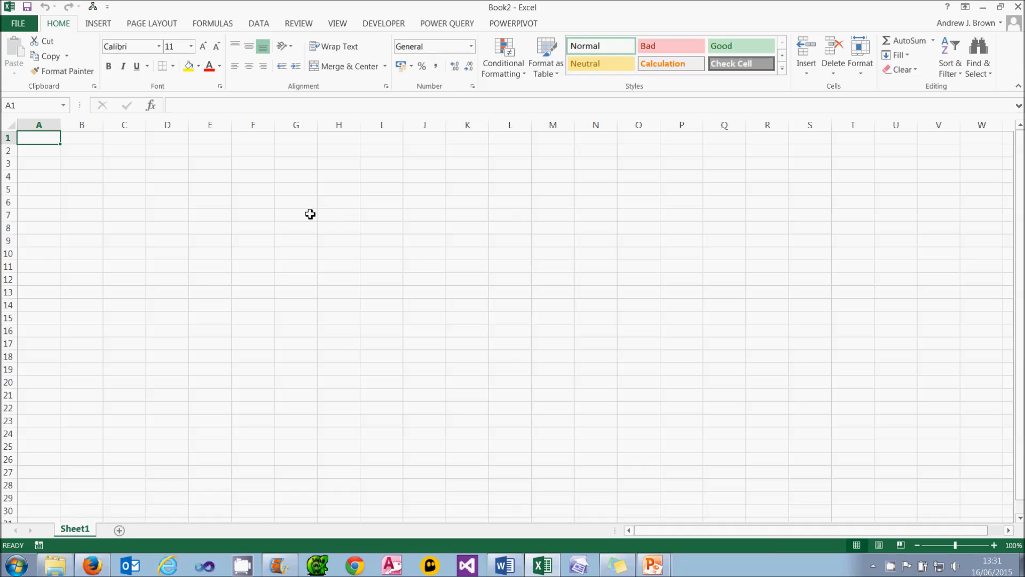
# Step: Check the Make-a-Mammal database download links in Firefox, and return to the blank Excel workbook
pyautogui.click(100, 571)
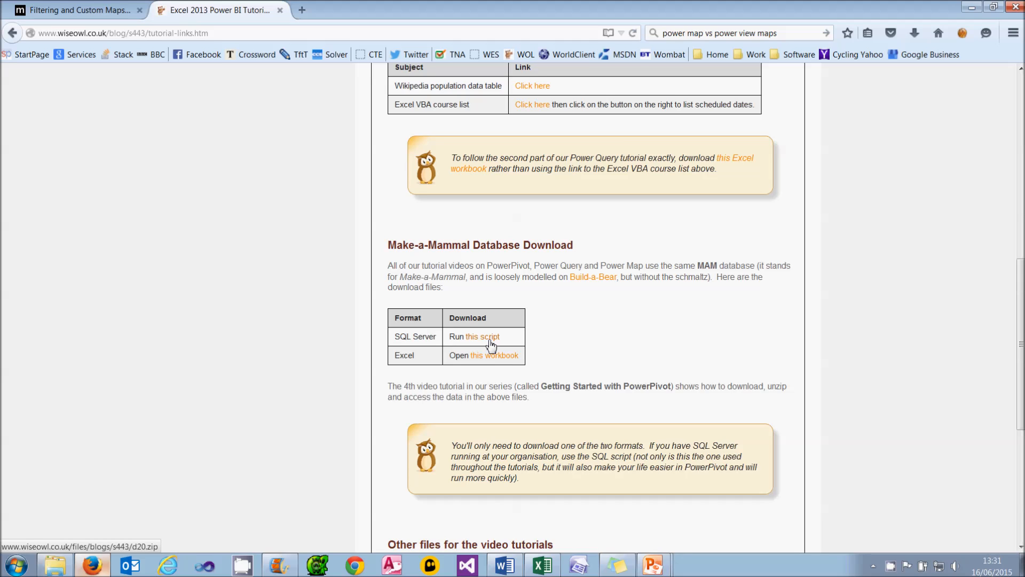
pyautogui.click(542, 565)
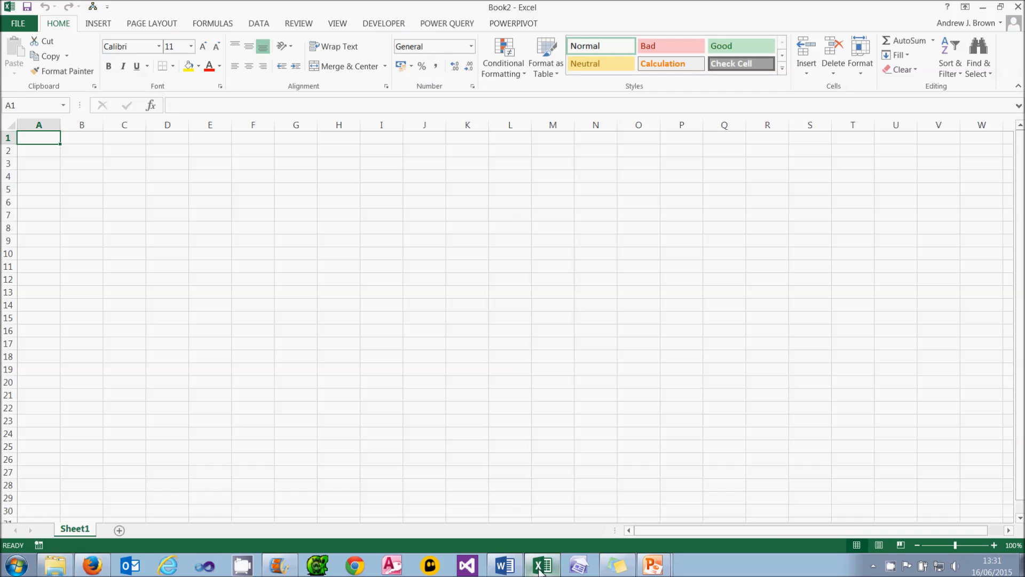
# Step: Open the PowerPivot data model window and start importing external data from a SQL Server database
pyautogui.click(502, 25)
pyautogui.click(16, 59)
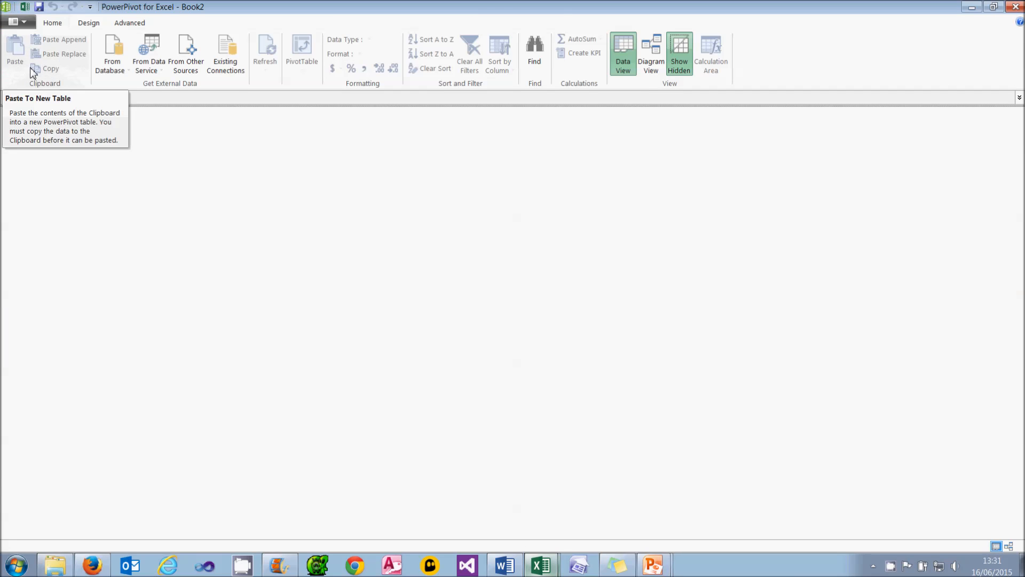
pyautogui.click(119, 76)
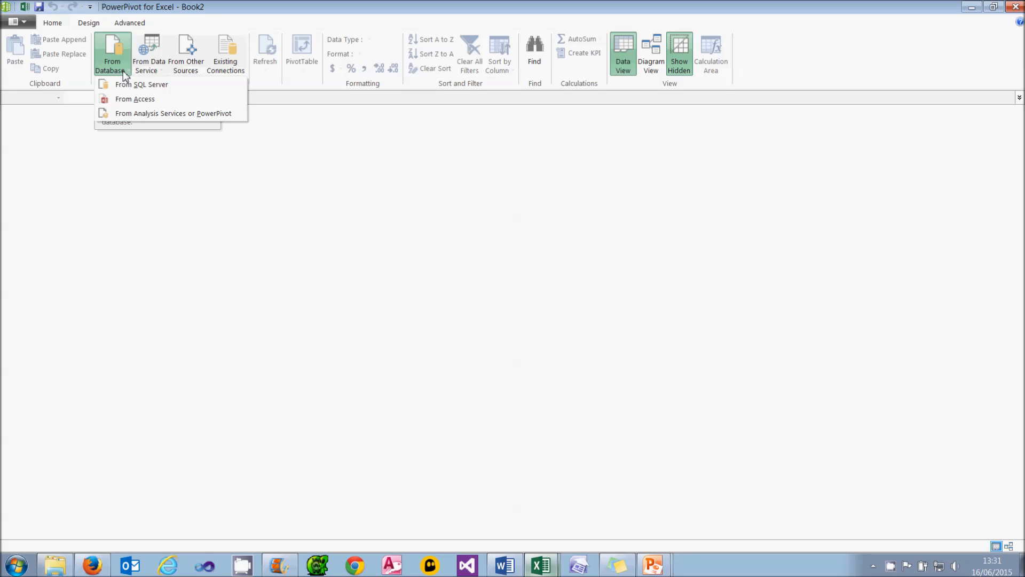
pyautogui.click(130, 89)
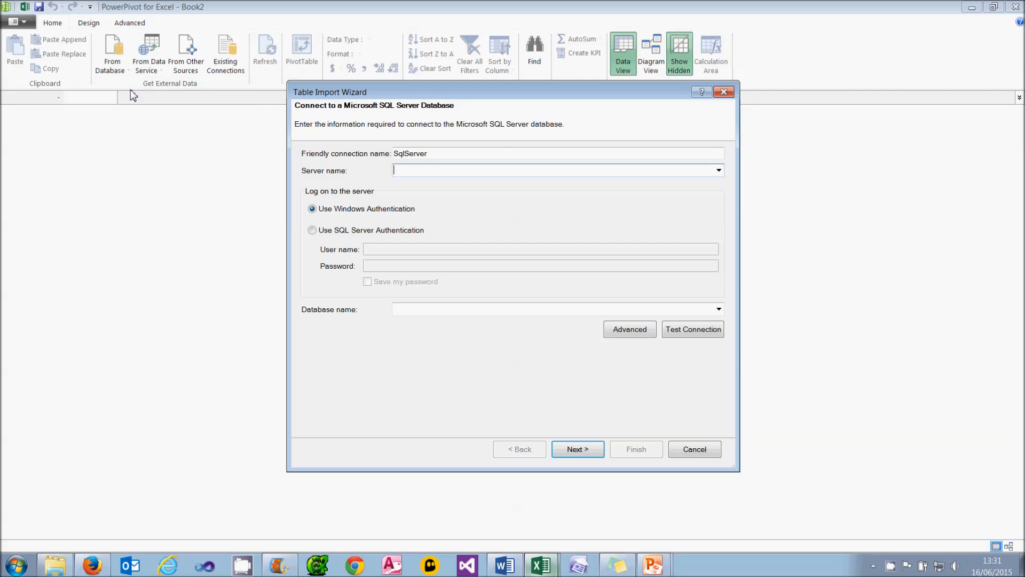
# Step: Connect the import to server .\sql2012 and database MAM, and proceed to the list of tables and views
pyautogui.write('.\\')
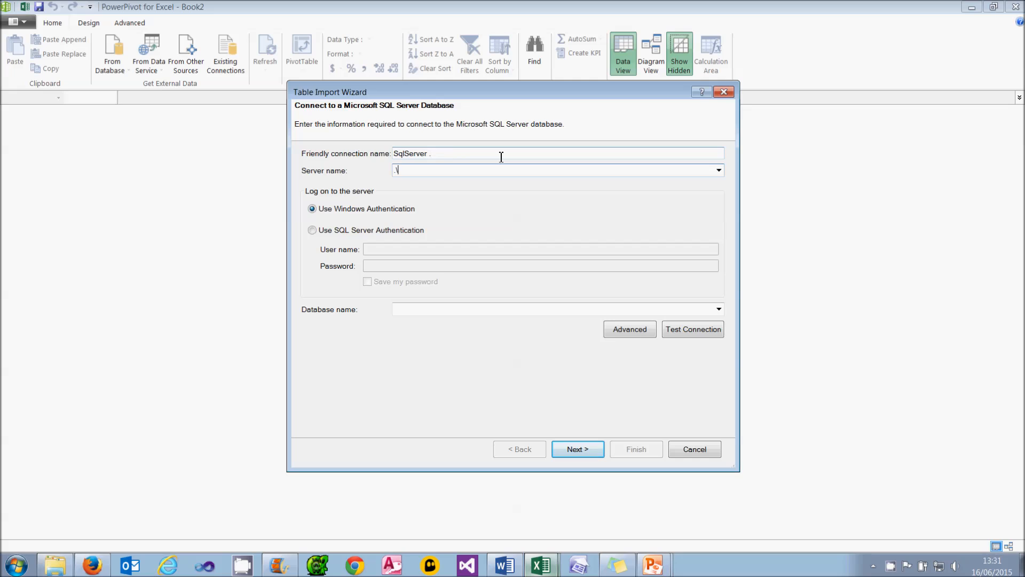
pyautogui.write('sql2012')
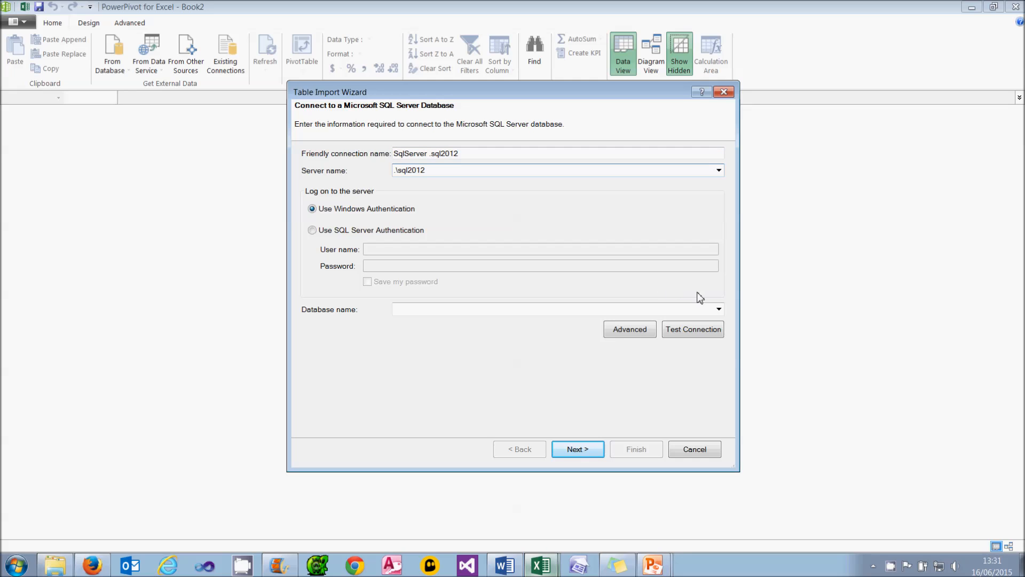
pyautogui.click(720, 310)
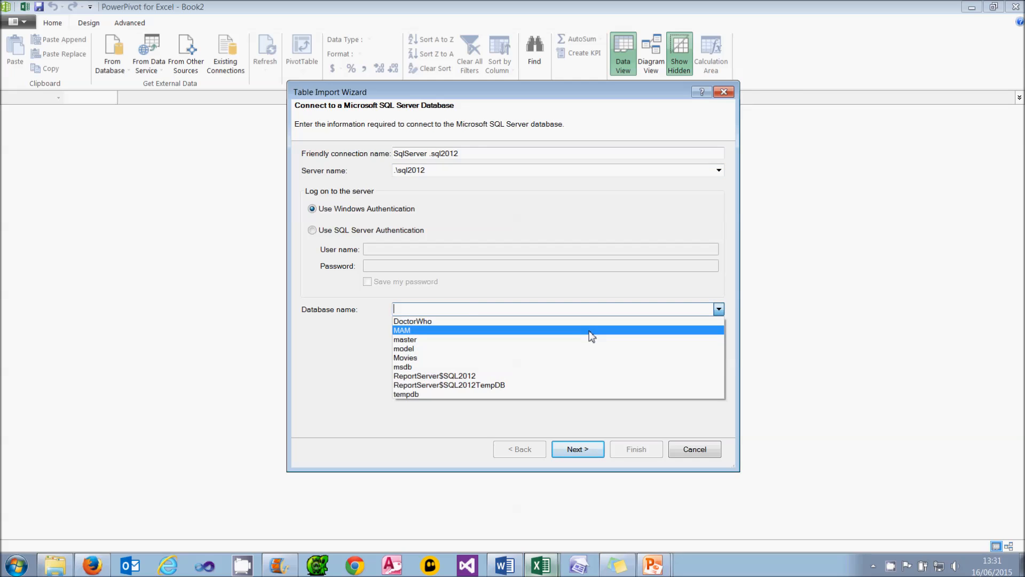
pyautogui.click(592, 333)
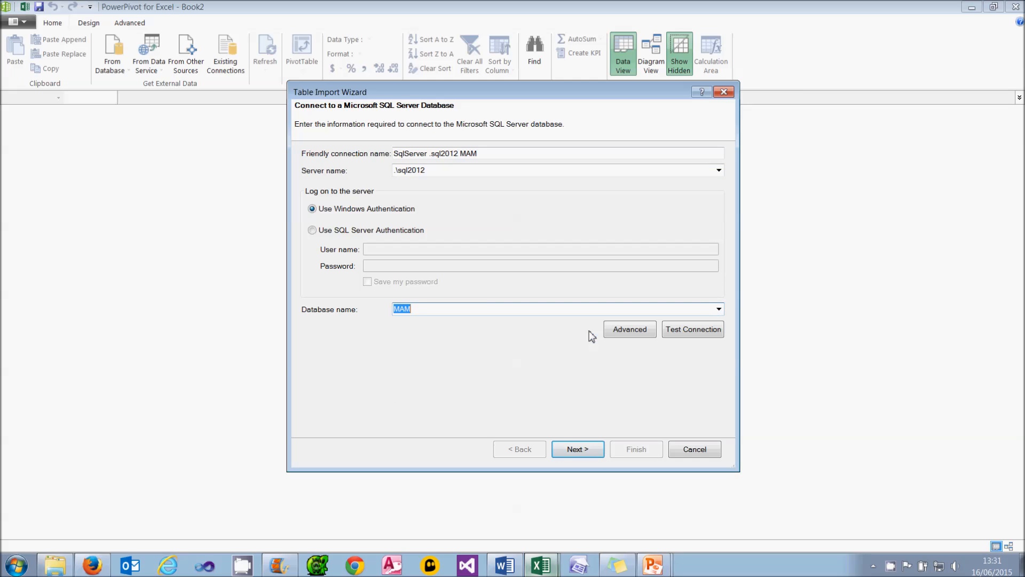
pyautogui.click(591, 449)
pyautogui.click(592, 451)
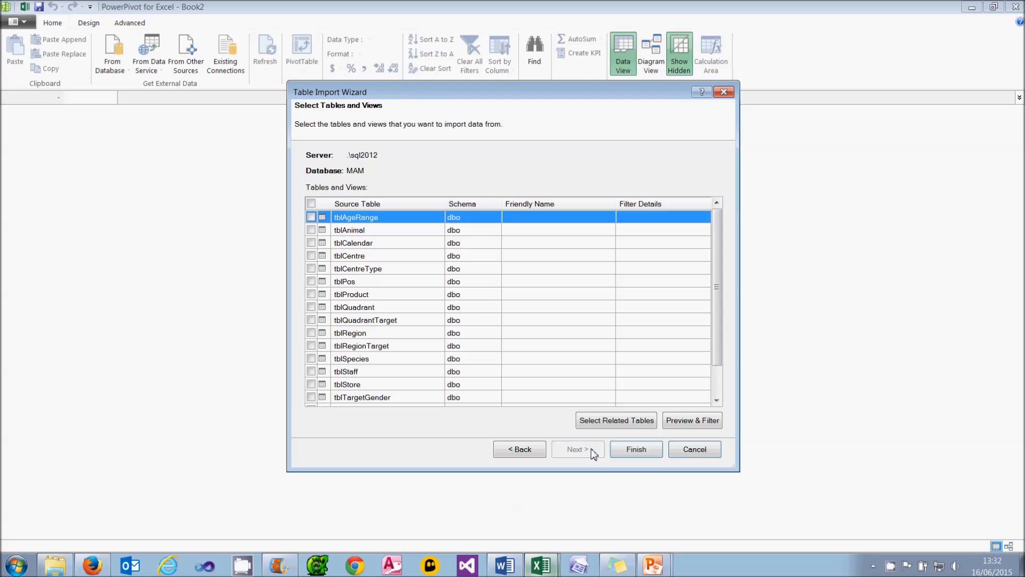
# Step: Select tblTransaction, tblPos, tblStore, tblCentre, tblTown, tblRegion, tblProduct and tblCalendar for import
pyautogui.click(719, 382)
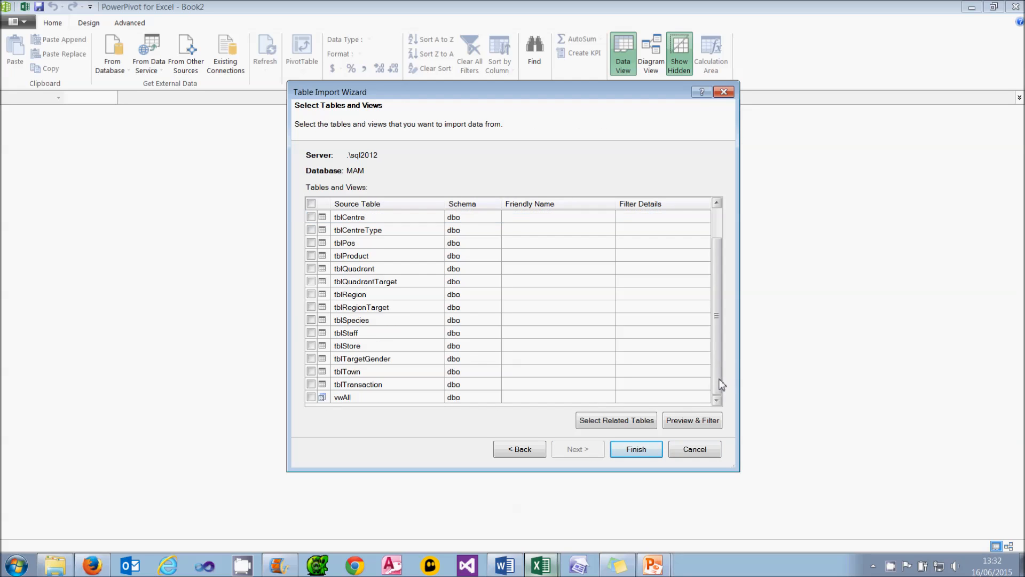
pyautogui.click(310, 384)
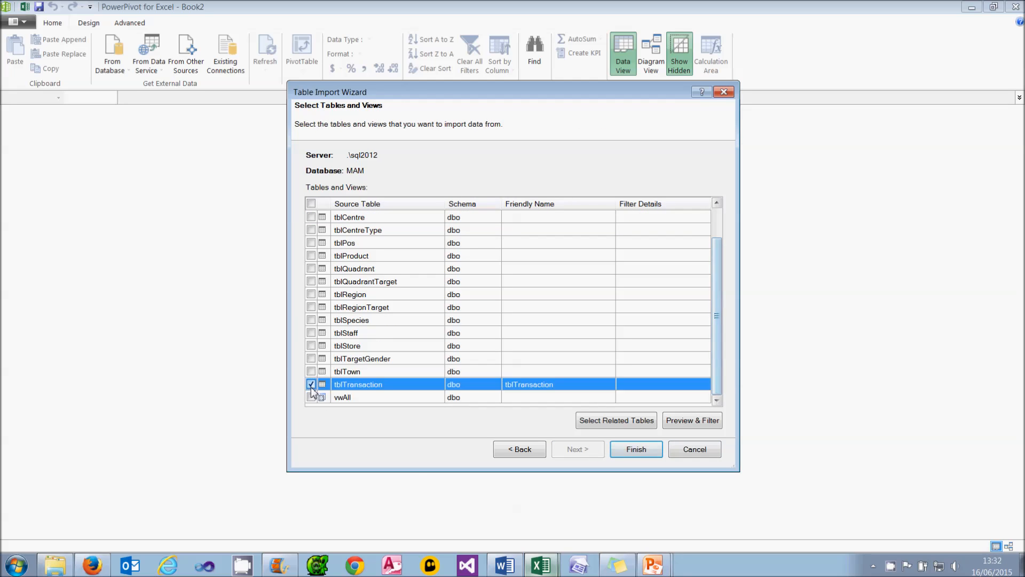
pyautogui.click(311, 243)
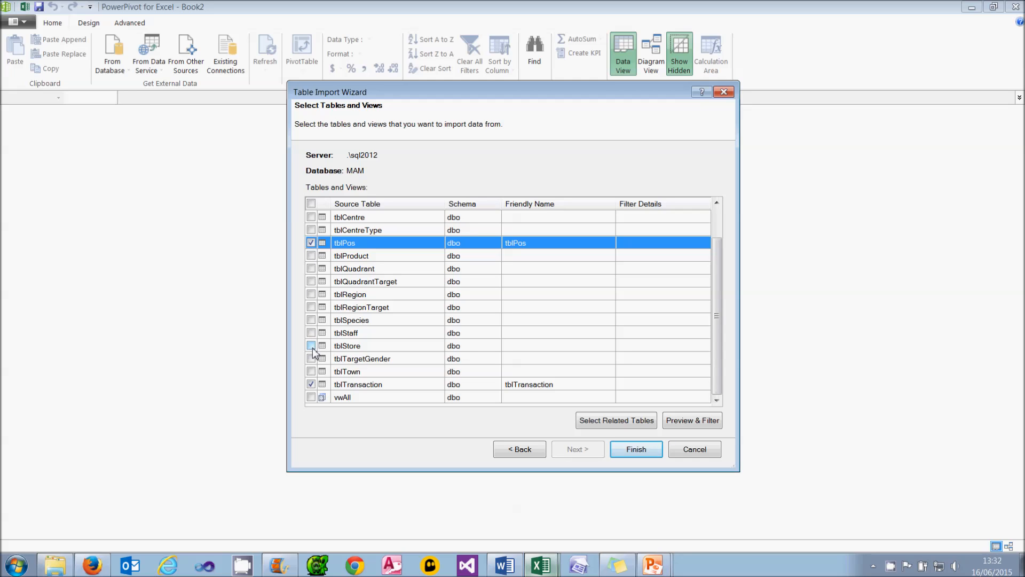
pyautogui.click(311, 346)
pyautogui.click(311, 218)
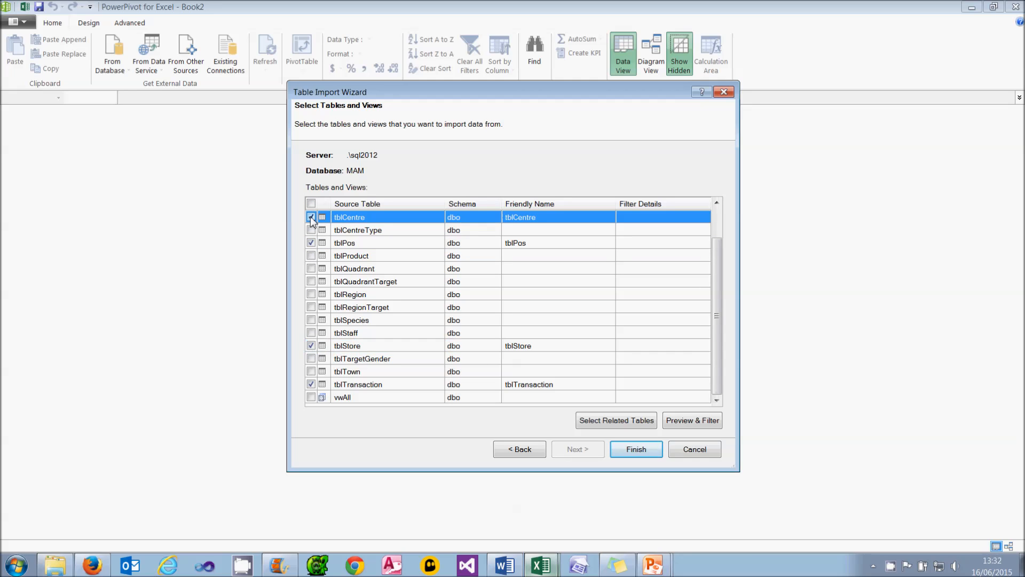
pyautogui.click(311, 372)
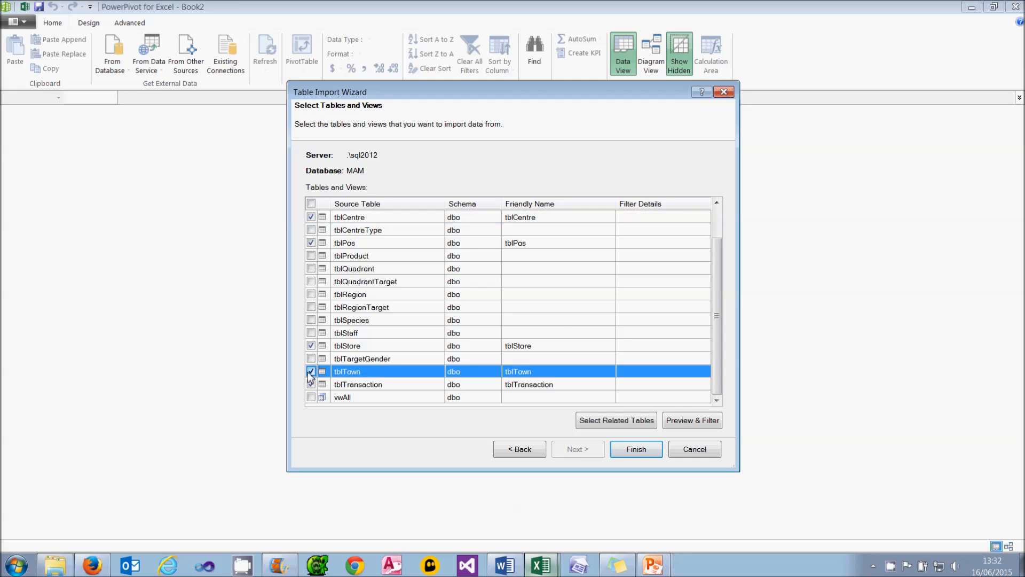
pyautogui.click(311, 294)
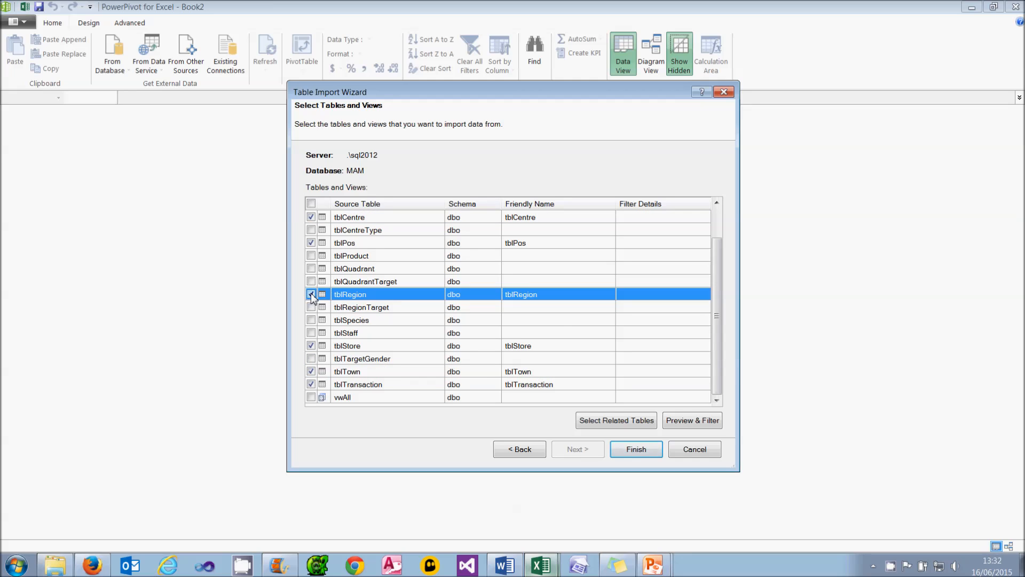
pyautogui.click(312, 256)
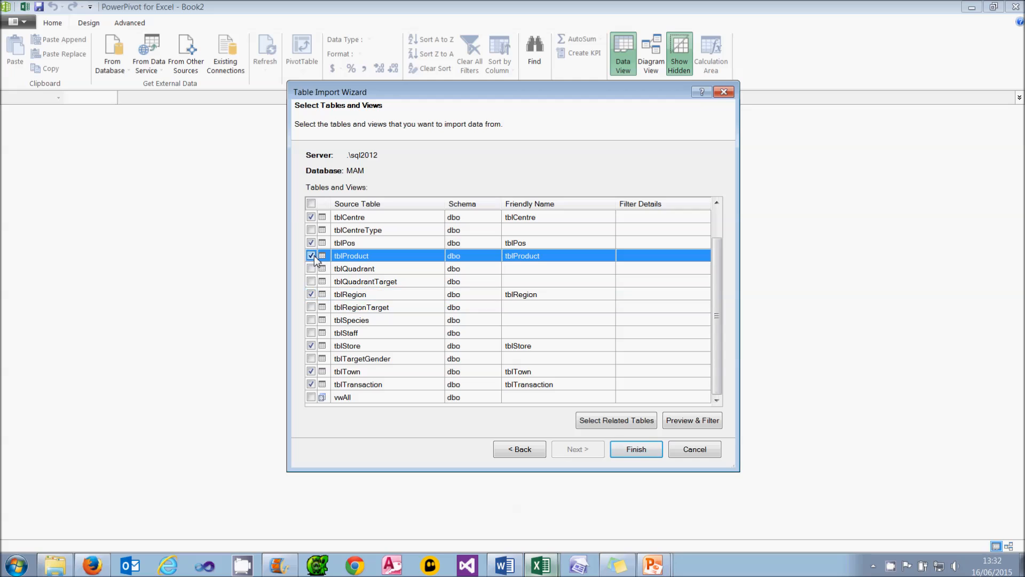
pyautogui.scroll(1, 314, 255)
pyautogui.click(312, 243)
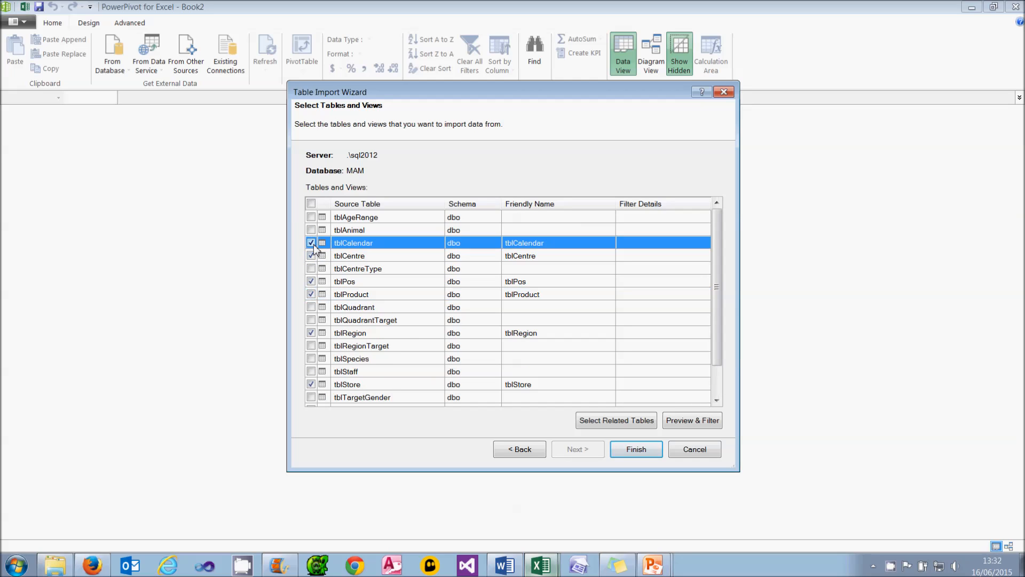
# Step: Change the friendly names of tblCalendar and tblCentre to Calendar and Centre
pyautogui.click(573, 250)
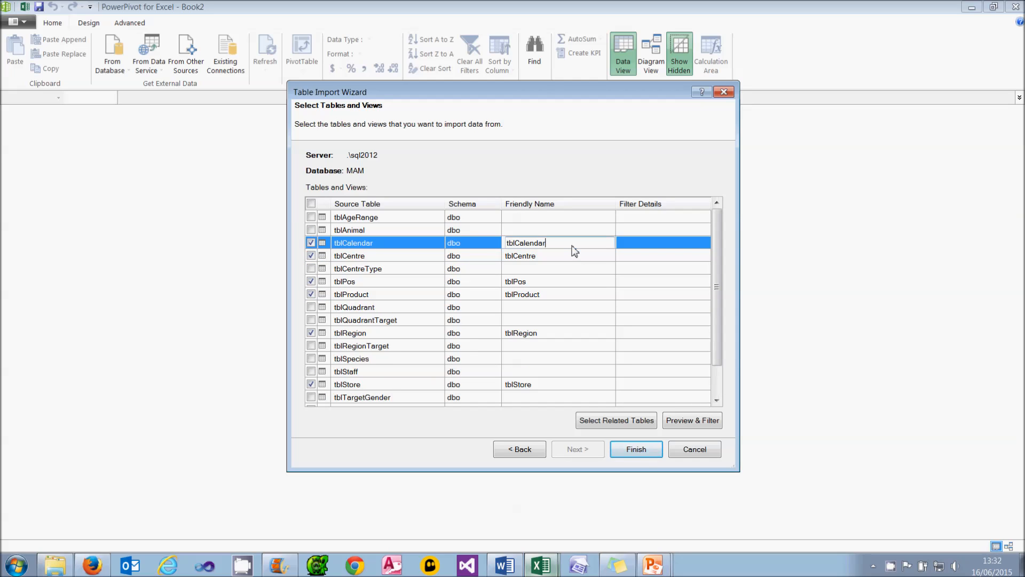
pyautogui.press('Home')
pyautogui.press('Delete')
pyautogui.press('Delete')
pyautogui.press('Delete')
pyautogui.click(571, 257)
pyautogui.press('Delete')
pyautogui.press('Delete')
pyautogui.press('Delete')
# Step: Change the friendly names of tblPos and tblProduct to Pos and Product
pyautogui.click(569, 282)
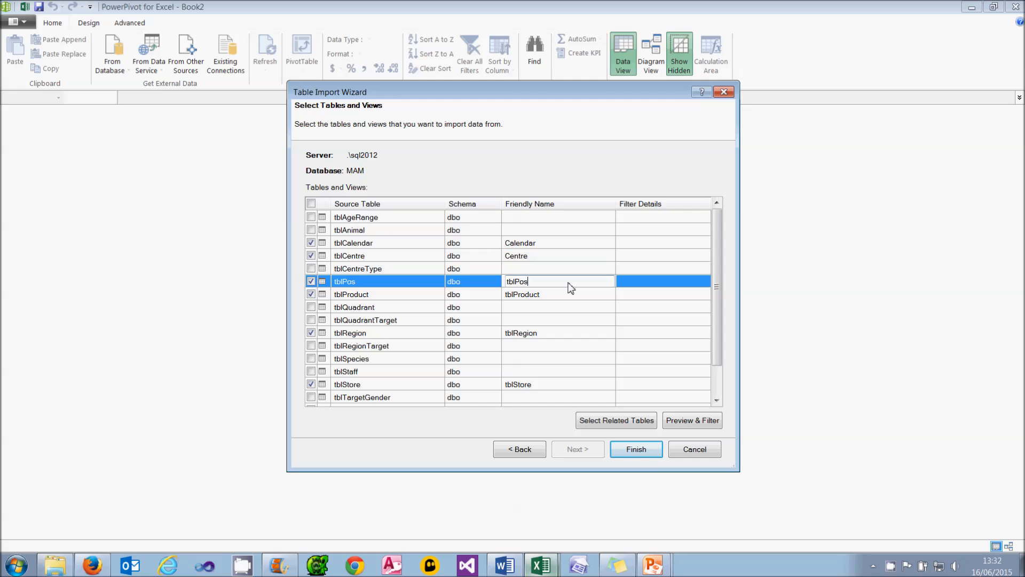
pyautogui.press('Delete')
pyautogui.press('Delete')
pyautogui.press('Delete')
pyautogui.click(569, 294)
pyautogui.press('Delete')
pyautogui.press('Delete')
pyautogui.press('Delete')
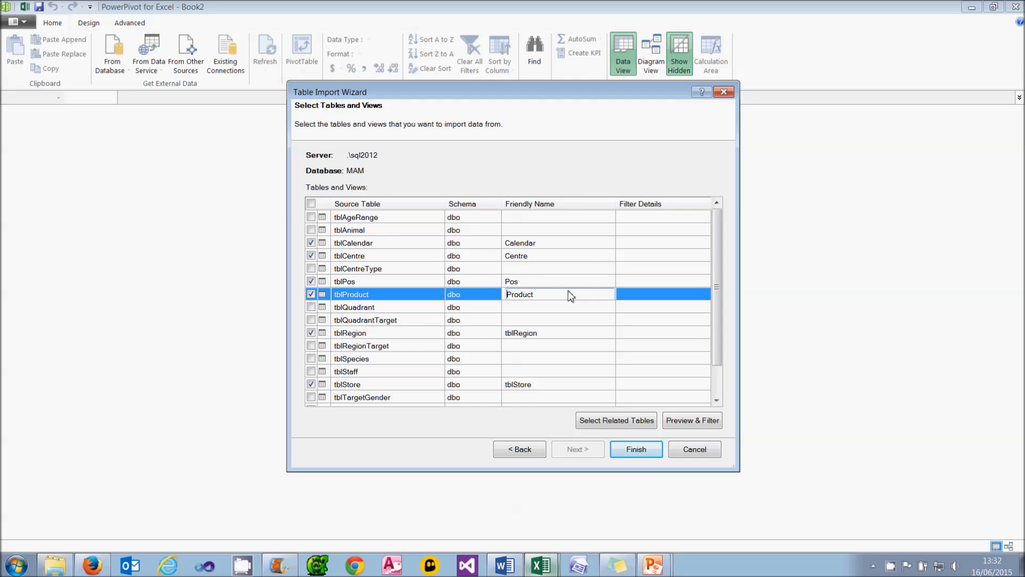
# Step: Change the friendly names of tblRegion and tblStore to Region and Store
pyautogui.click(561, 335)
pyautogui.press('Home')
pyautogui.press('Delete')
pyautogui.press('Delete')
pyautogui.press('Delete')
pyautogui.click(573, 384)
pyautogui.press('Home')
pyautogui.press('Delete')
pyautogui.press('Delete')
pyautogui.press('Delete')
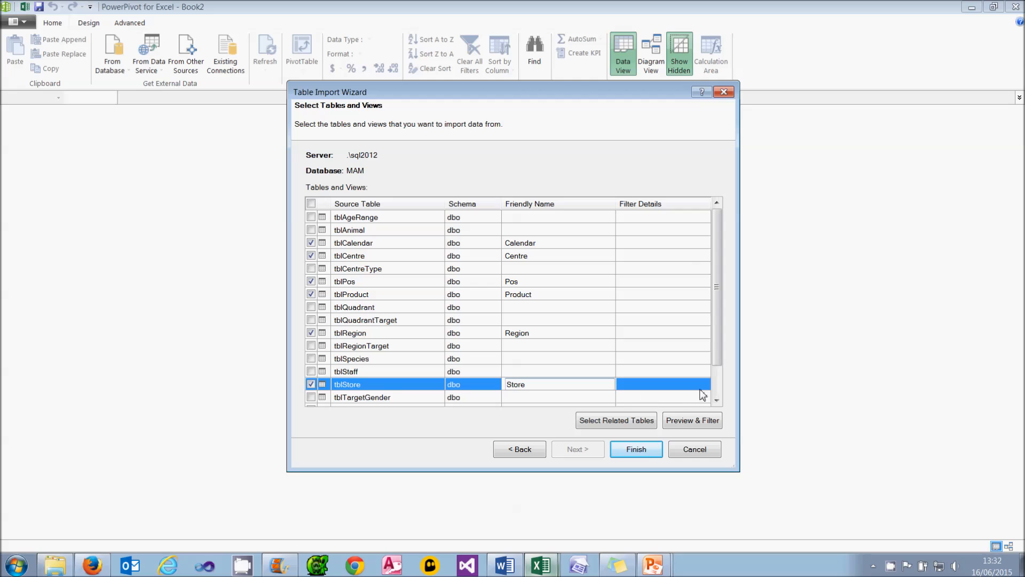
# Step: Change the friendly names of tblTown and tblTransaction to Town and Transaction, and import the selected tables
pyautogui.click(718, 390)
pyautogui.click(570, 376)
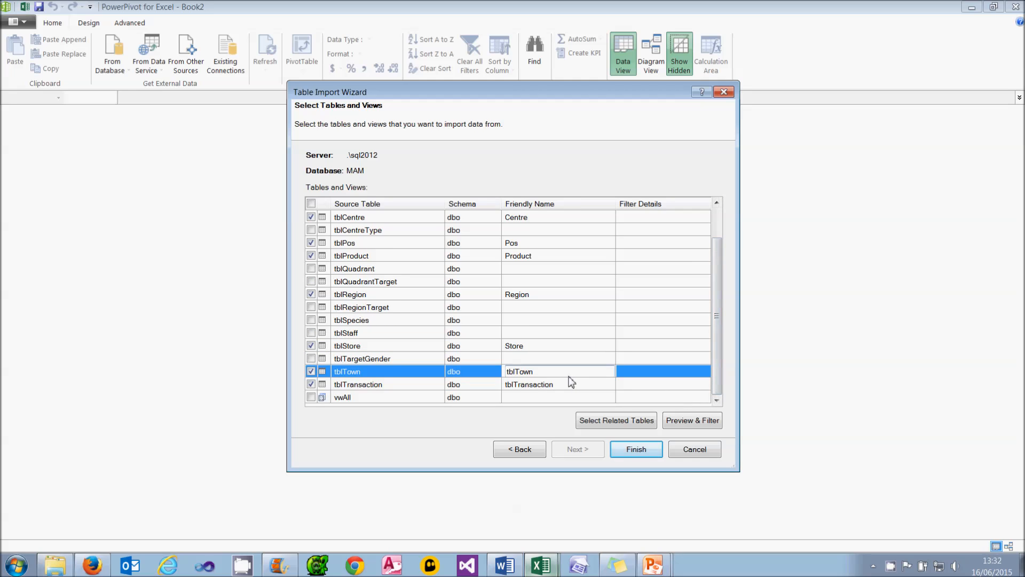
pyautogui.press('Delete')
pyautogui.press('Delete')
pyautogui.press('Delete')
pyautogui.click(573, 385)
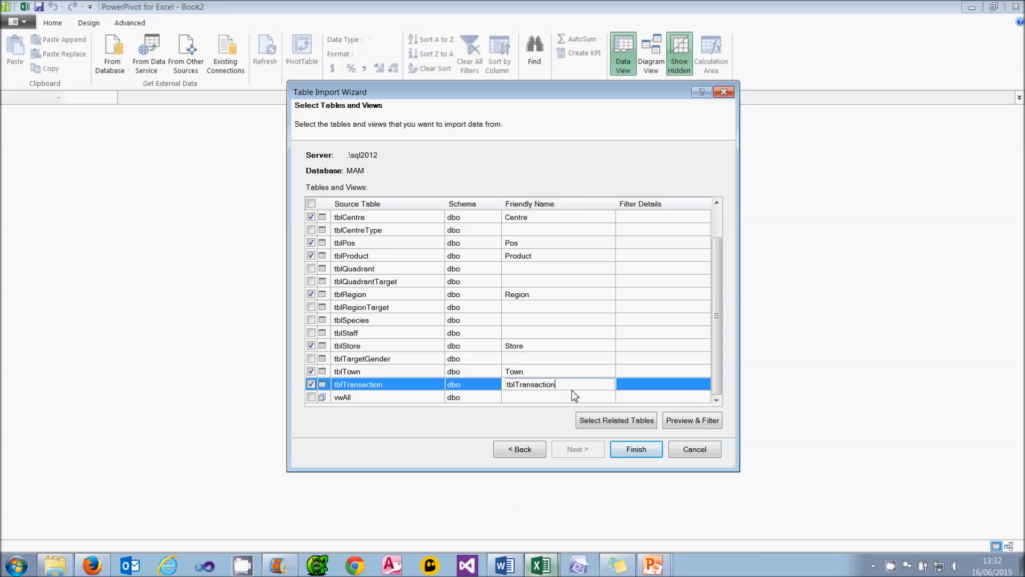
pyautogui.press('Delete')
pyautogui.press('Delete')
pyautogui.press('Delete')
pyautogui.click(638, 449)
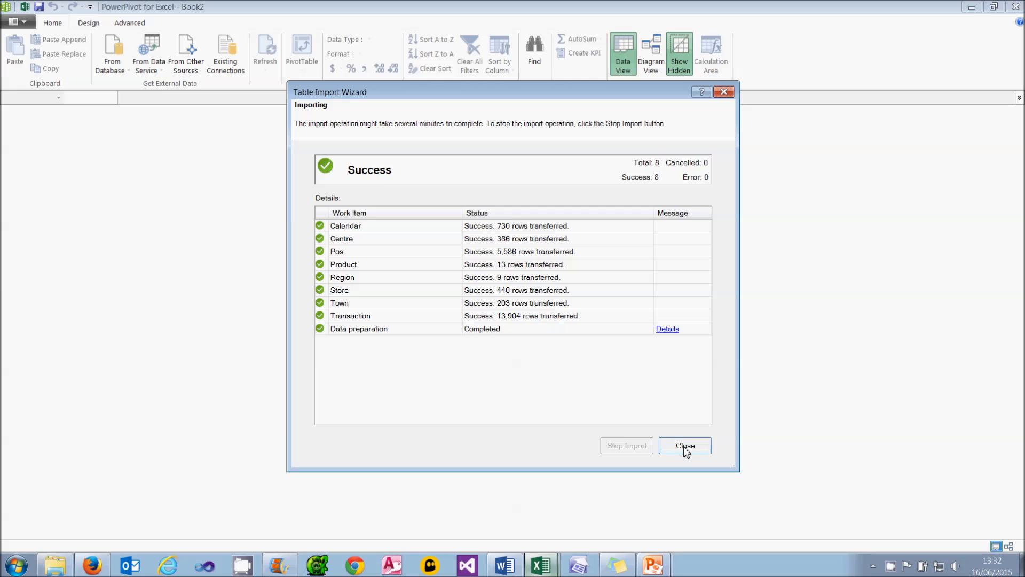
pyautogui.click(686, 448)
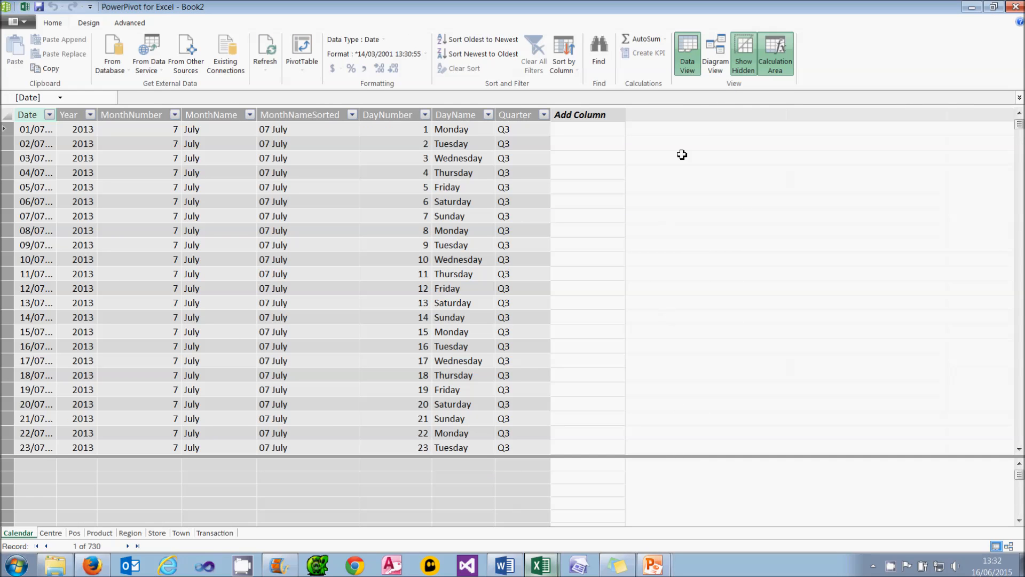
# Step: In the model diagram, place the Calendar table below Store and relate PosDate in Pos to Date in Calendar
pyautogui.click(715, 72)
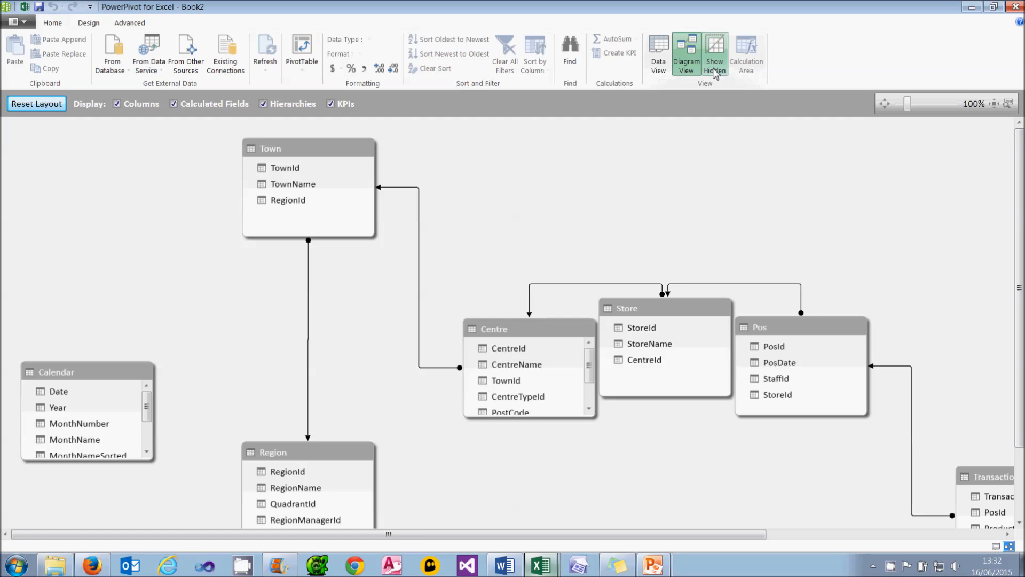
pyautogui.click(994, 105)
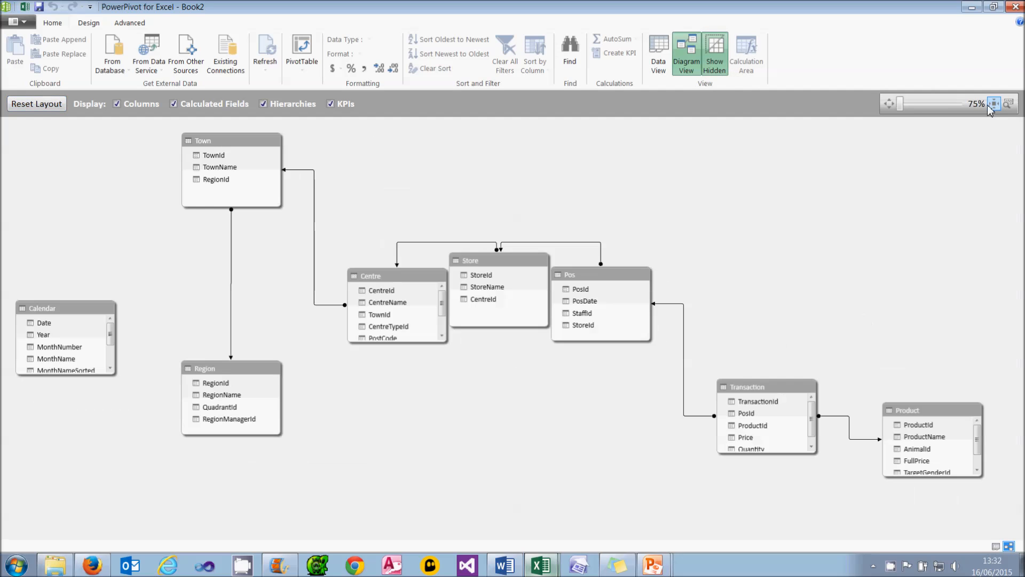
pyautogui.moveTo(70, 311); pyautogui.dragTo(473, 382)
pyautogui.moveTo(572, 302); pyautogui.dragTo(458, 400)
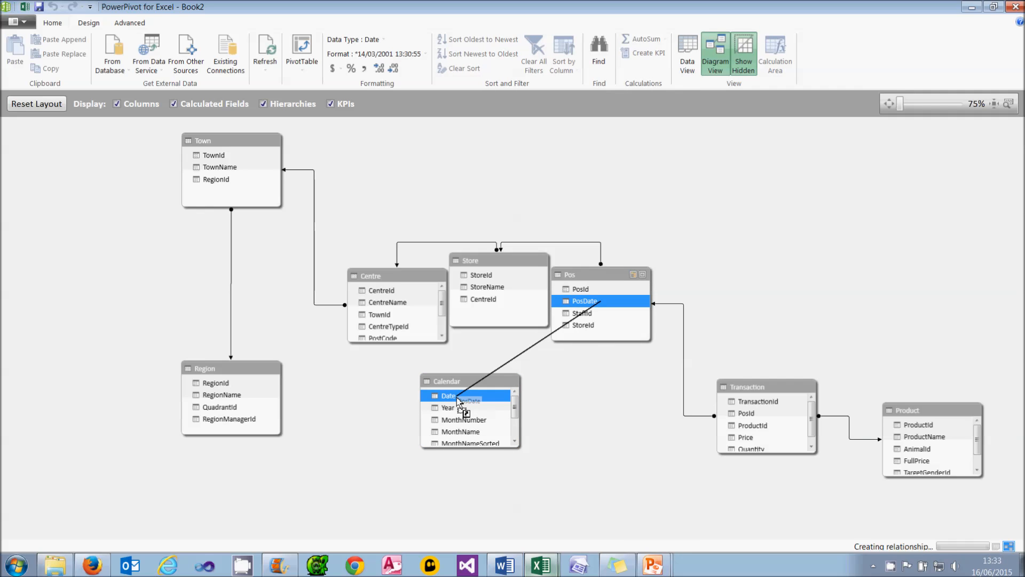
# Step: Return to the Excel worksheet and launch Power Map, enabling its add-in
pyautogui.click(26, 7)
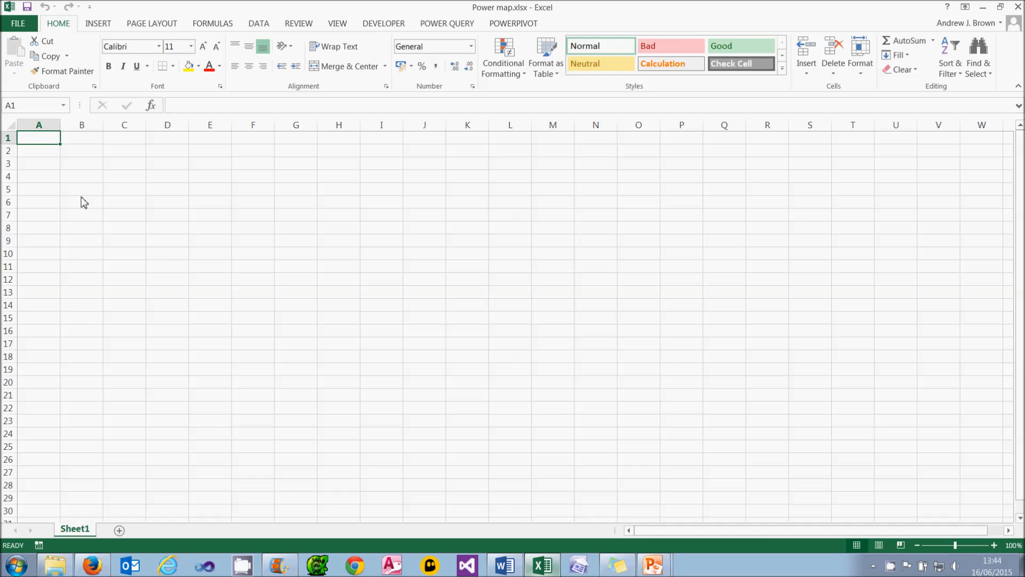
pyautogui.click(111, 27)
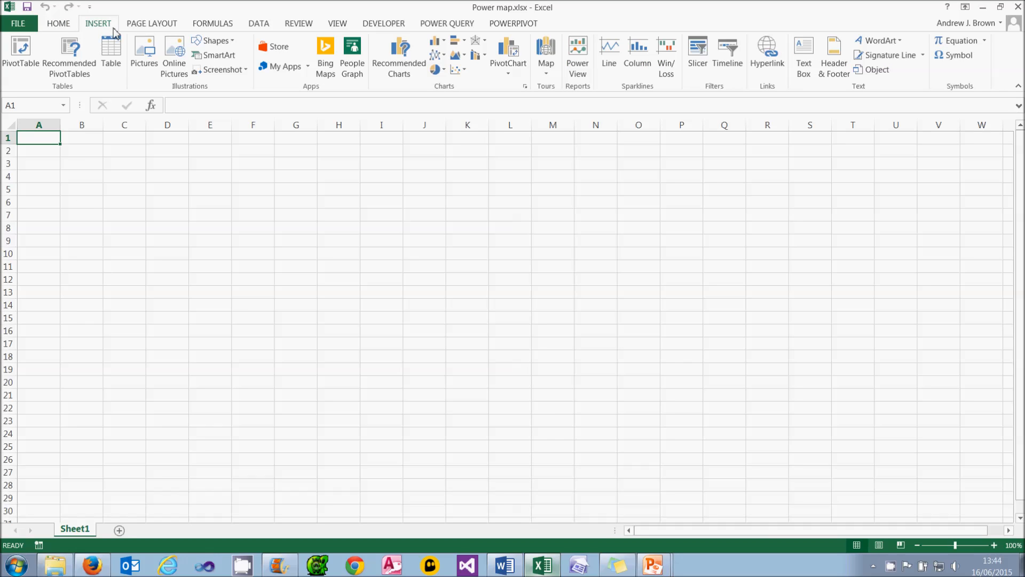
pyautogui.click(546, 65)
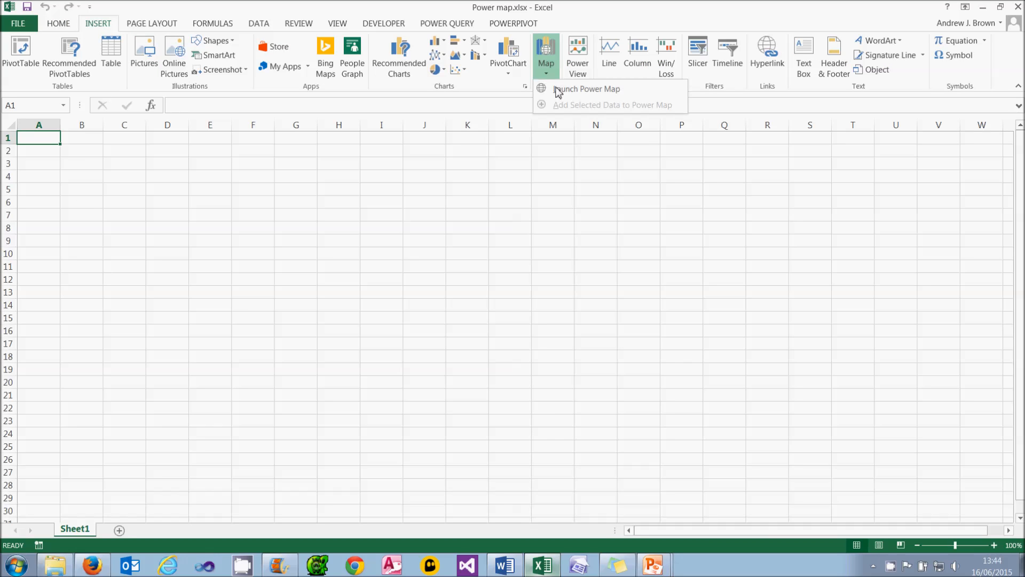
pyautogui.click(583, 91)
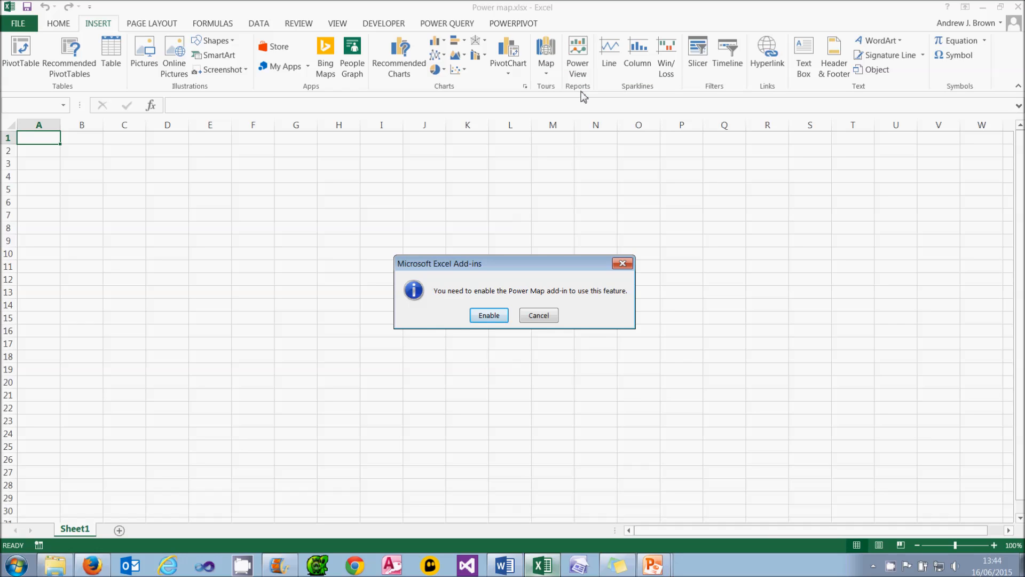
pyautogui.click(488, 316)
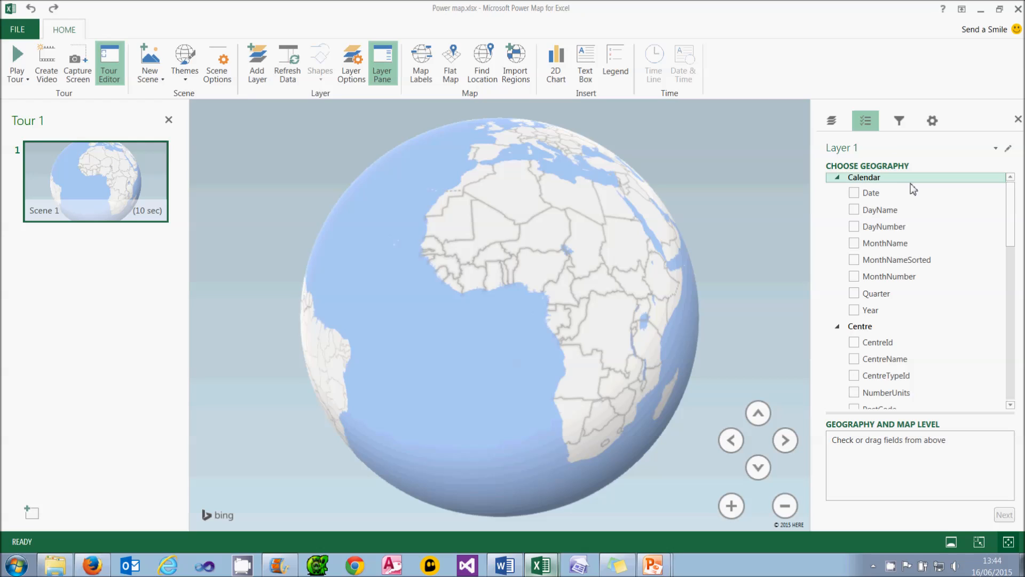
pyautogui.scroll(-3, 1013, 203)
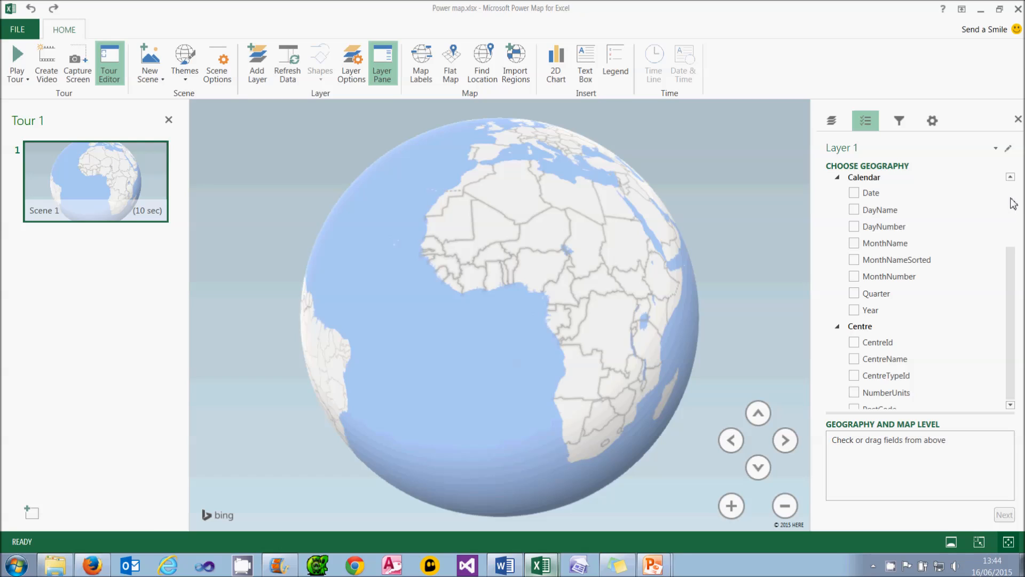
# Step: Map Layer 1 by the Centre table's PostCode field, keeping its geography type as Zip
pyautogui.scroll(-5, 1013, 225)
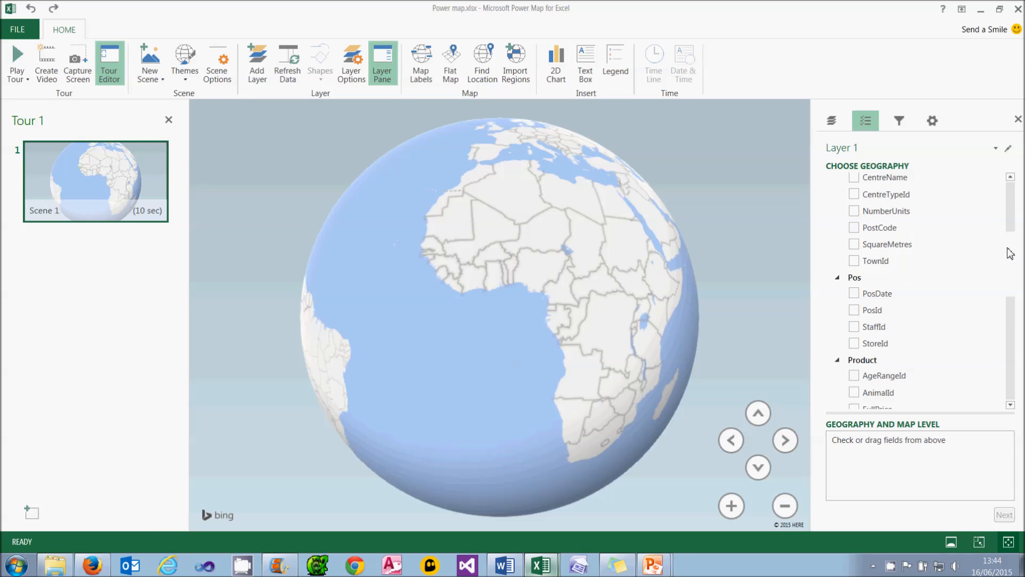
pyautogui.scroll(5, 1010, 251)
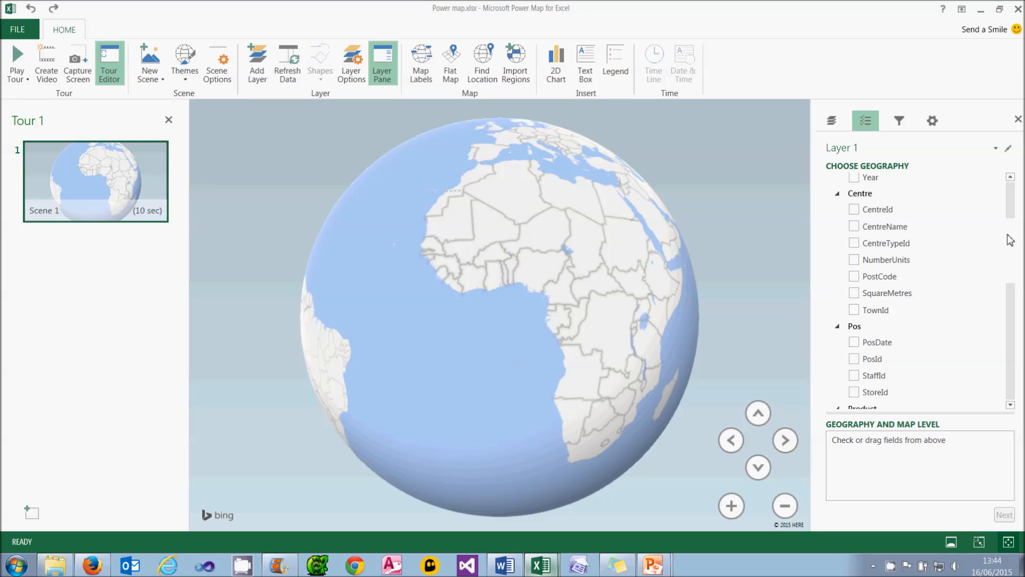
pyautogui.scroll(4, 1009, 219)
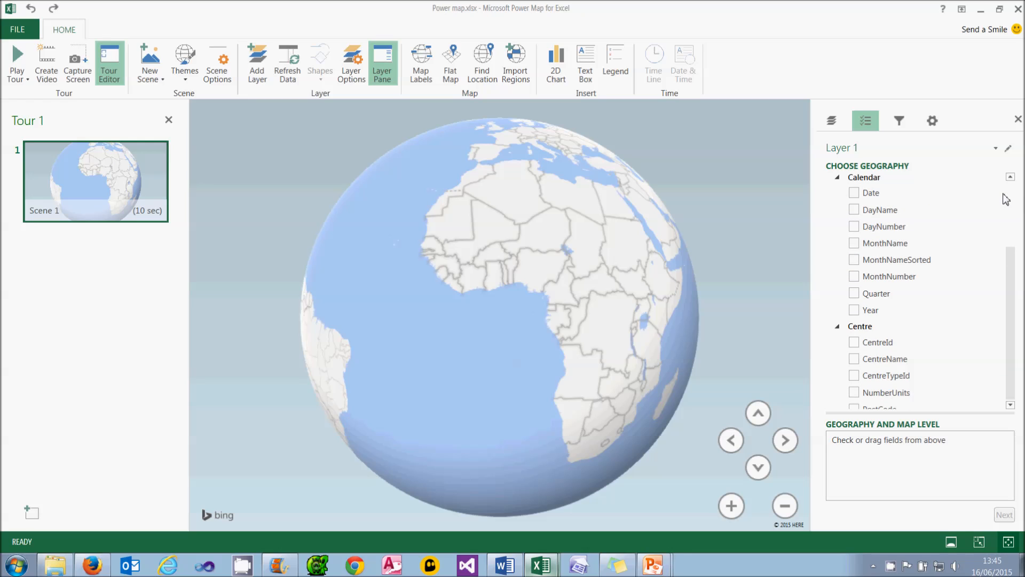
pyautogui.scroll(-3, 1011, 219)
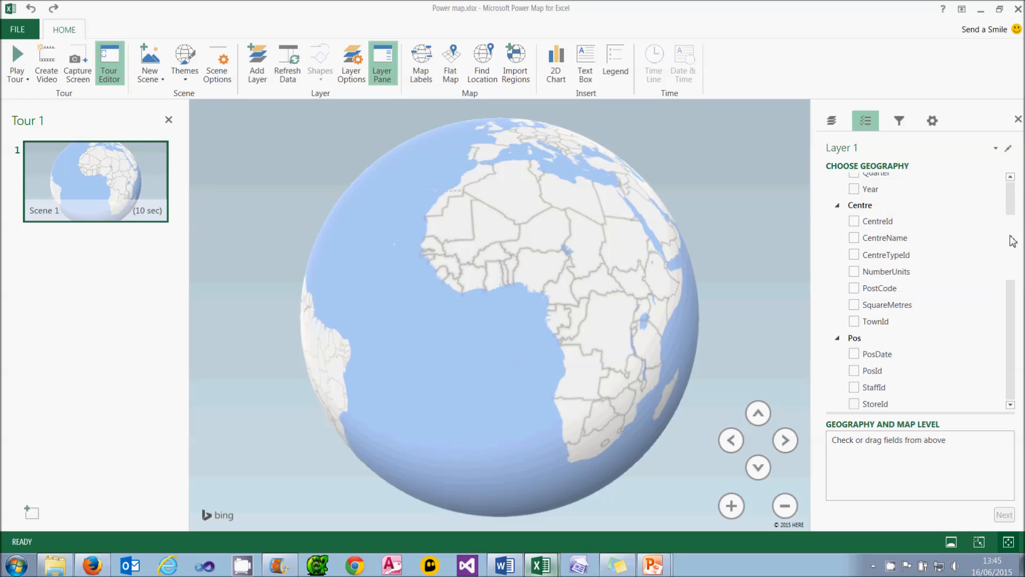
pyautogui.click(855, 288)
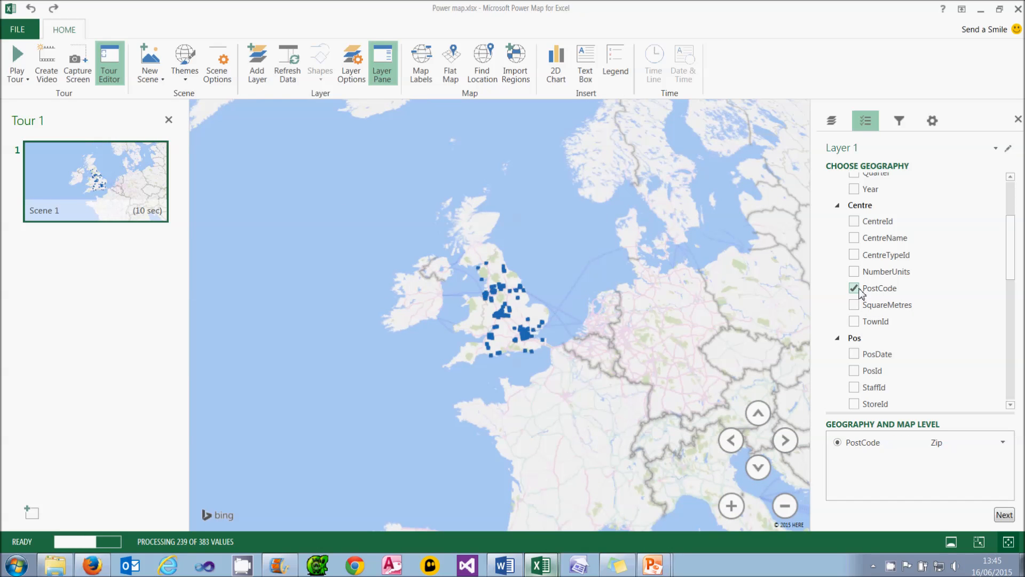
pyautogui.click(1004, 443)
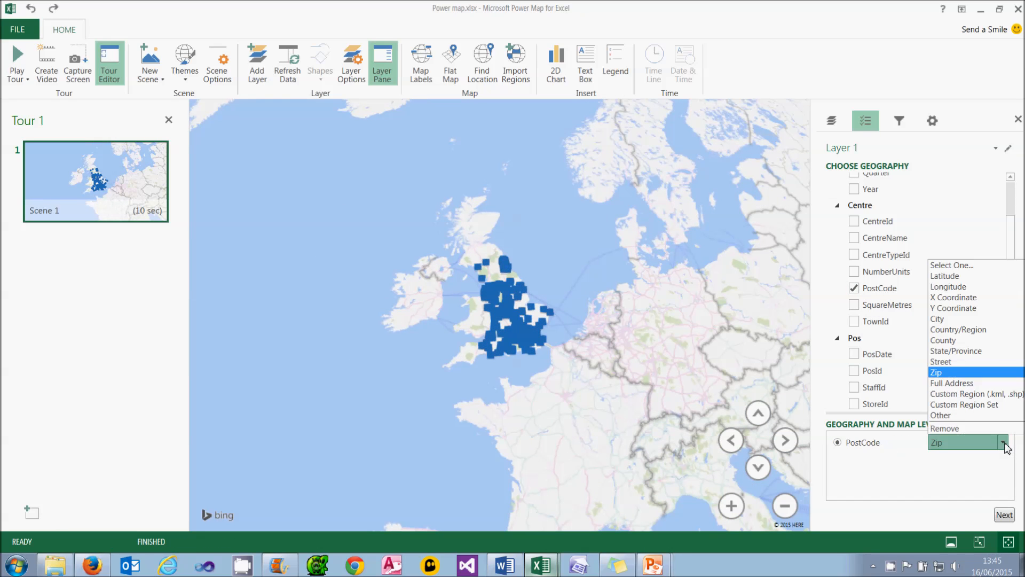
pyautogui.click(968, 374)
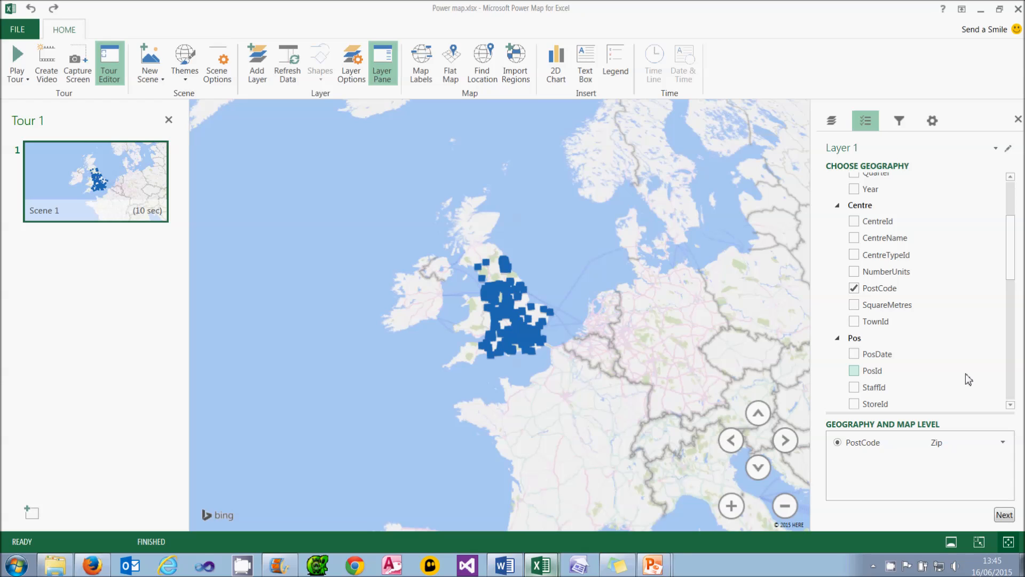
pyautogui.moveTo(513, 329)
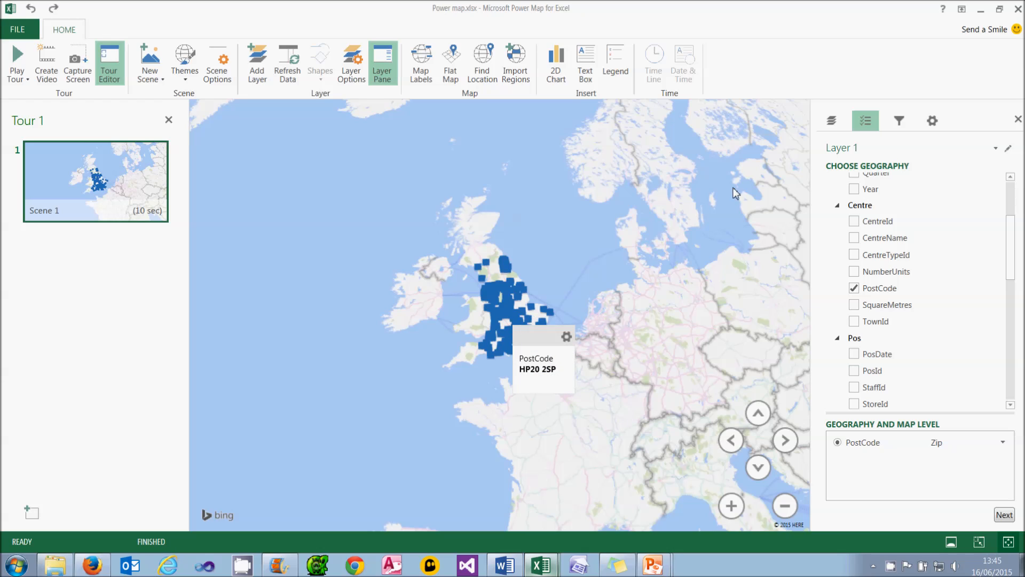
# Step: Add a NumberUnits filter to Layer 1 and limit its sum to between 200 and 334
pyautogui.click(900, 120)
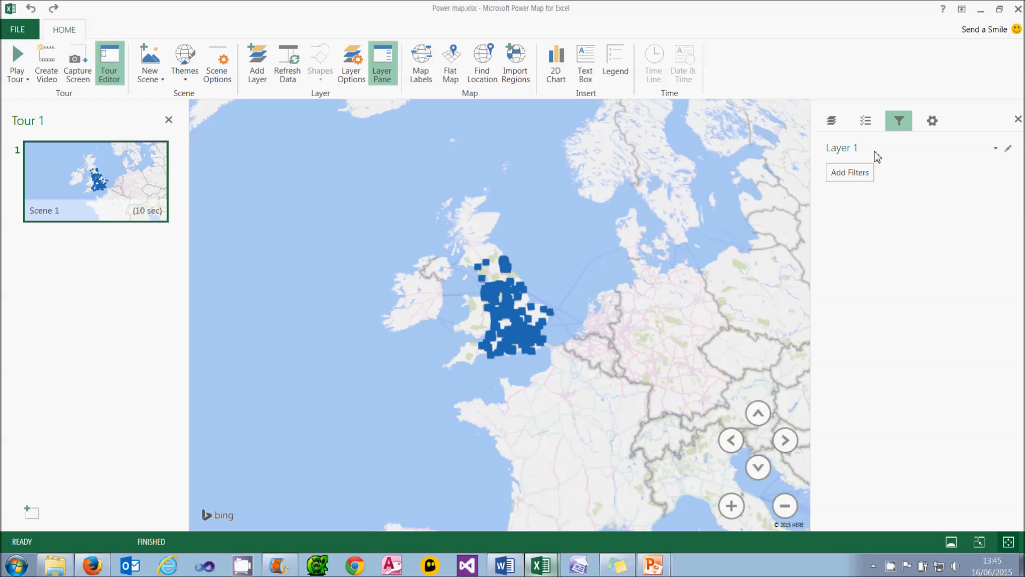
pyautogui.click(850, 172)
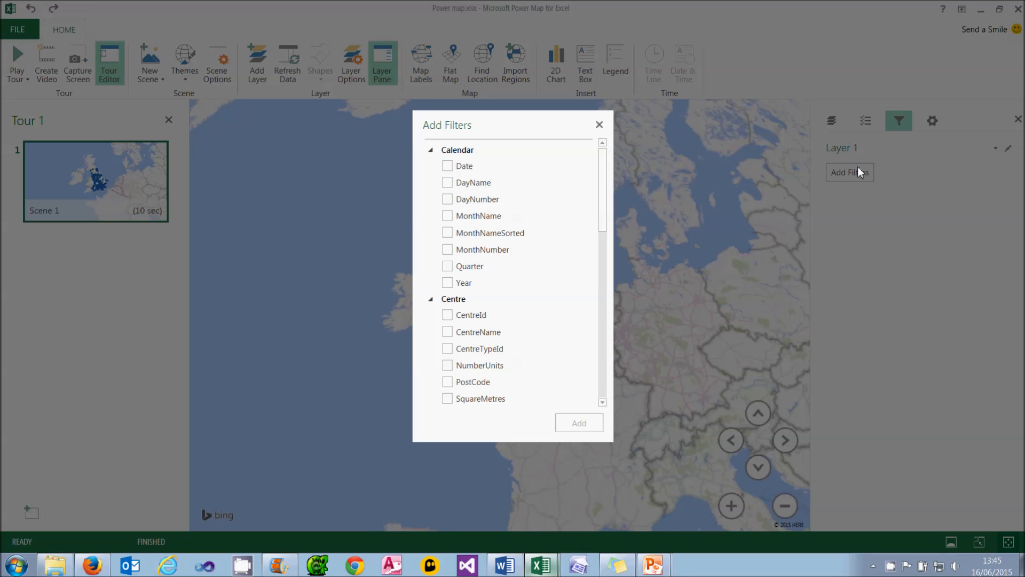
pyautogui.click(448, 365)
pyautogui.click(572, 422)
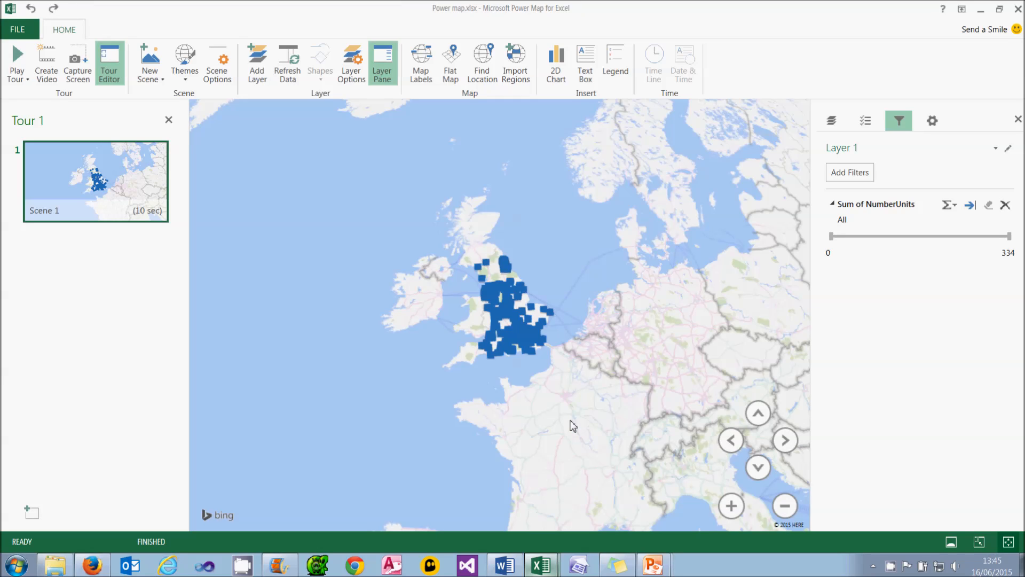
pyautogui.moveTo(835, 237); pyautogui.dragTo(938, 240)
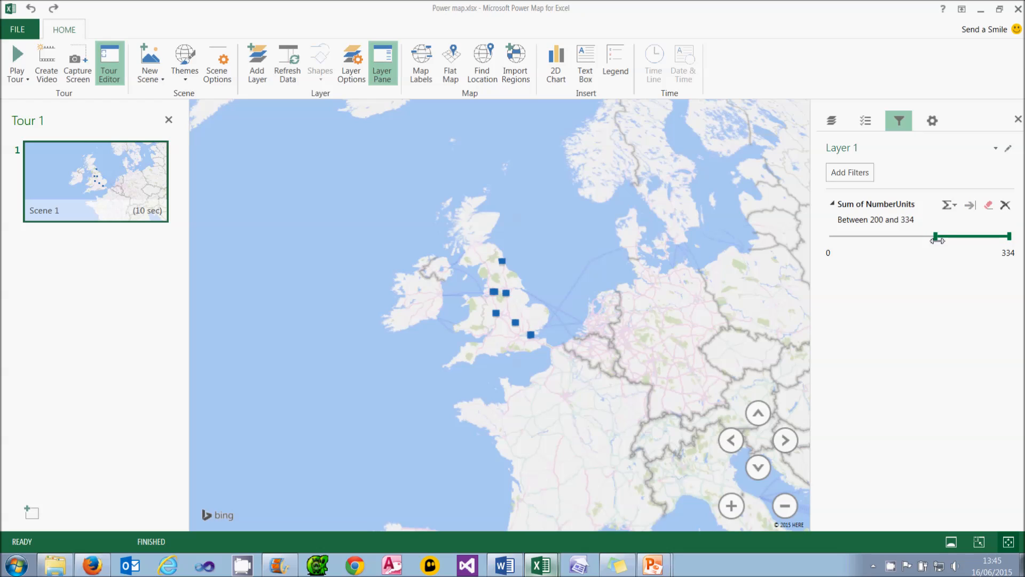
# Step: Return to Layer 1's field list and accept PostCode as the geography
pyautogui.click(865, 123)
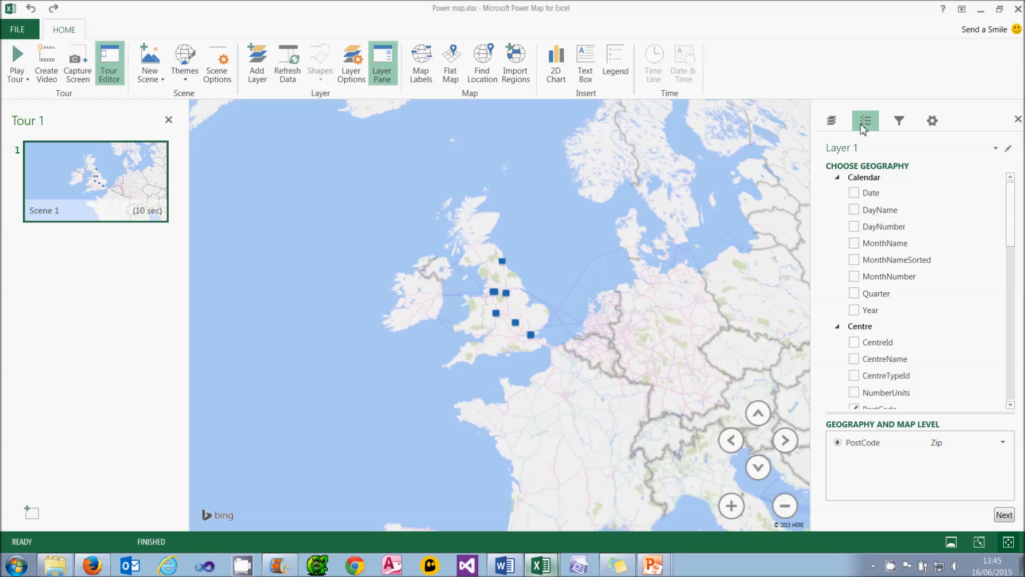
pyautogui.click(1005, 515)
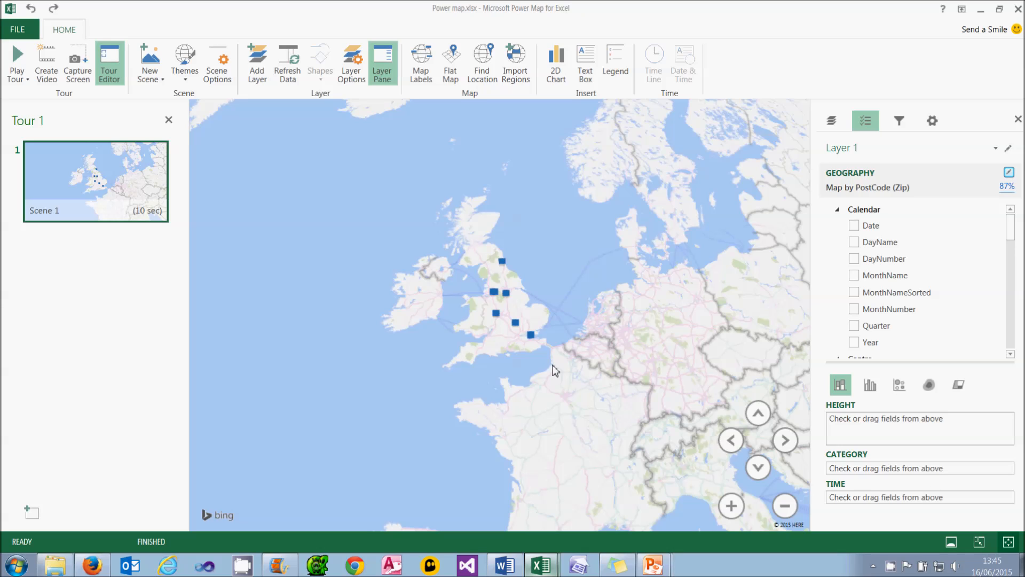
pyautogui.moveTo(534, 338)
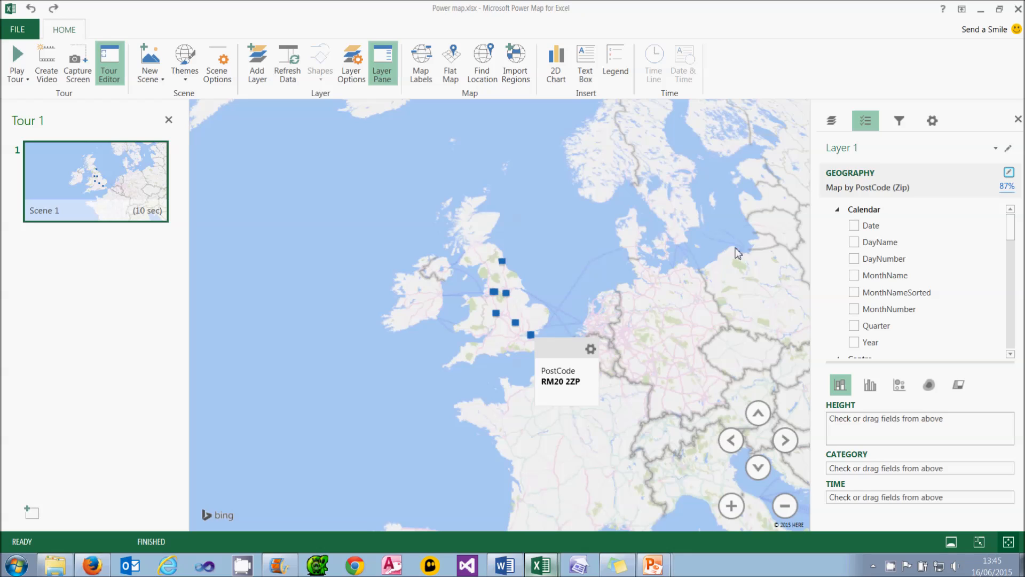
# Step: Set the Product table's ProductName as the category and the Transaction table's Quantity as the column height
pyautogui.click(838, 211)
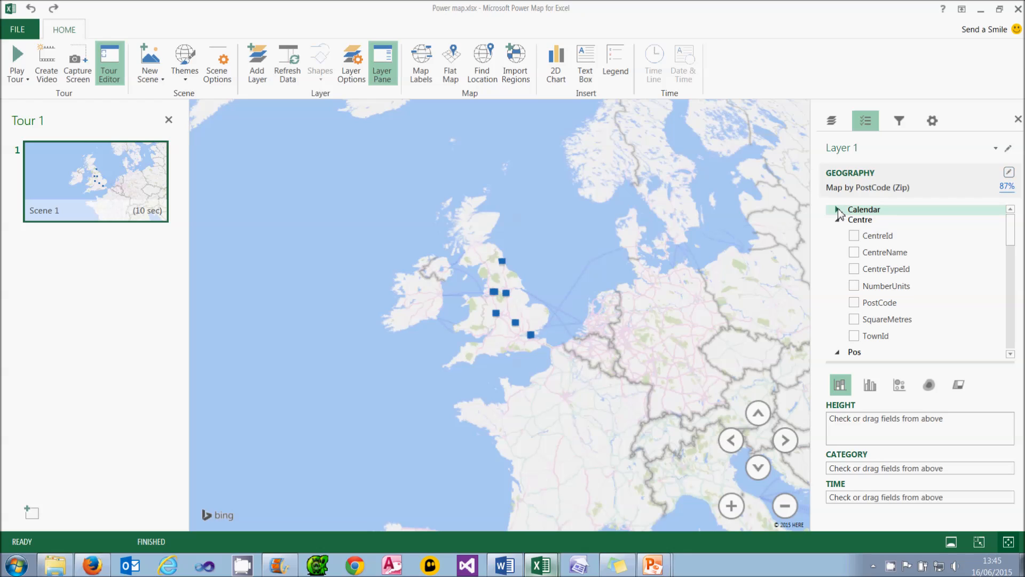
pyautogui.click(838, 221)
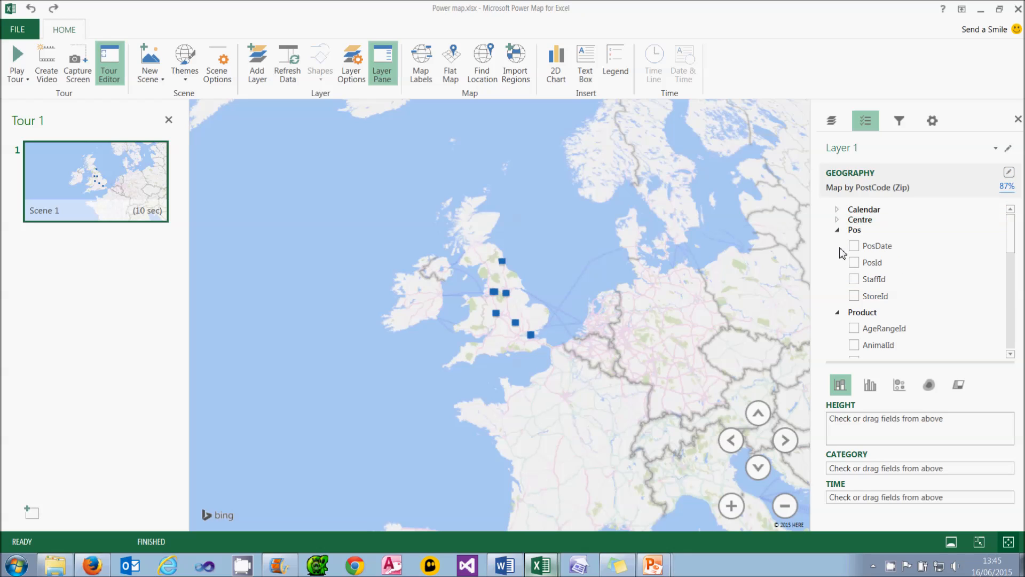
pyautogui.click(1011, 354)
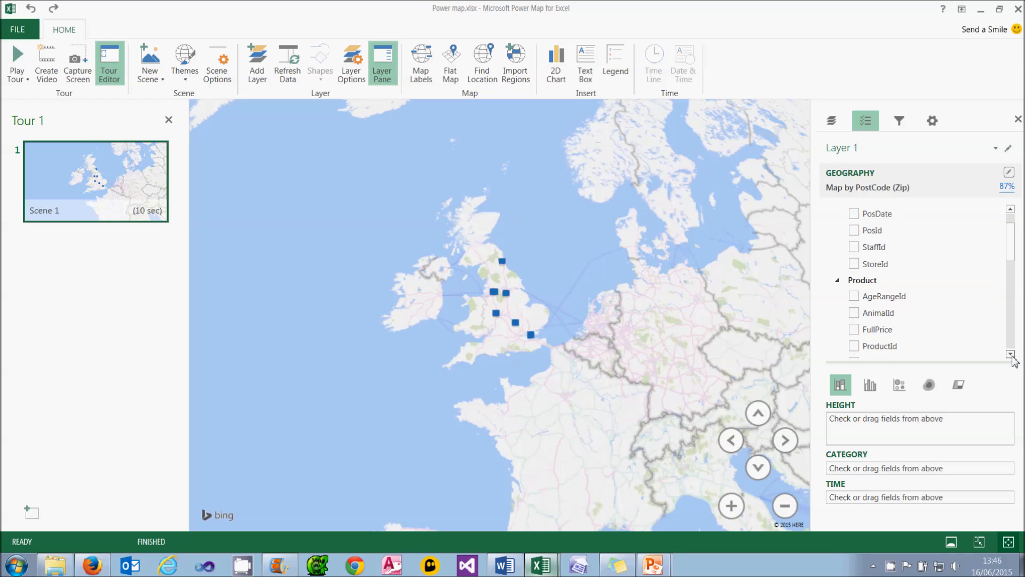
pyautogui.moveTo(889, 300); pyautogui.dragTo(888, 466)
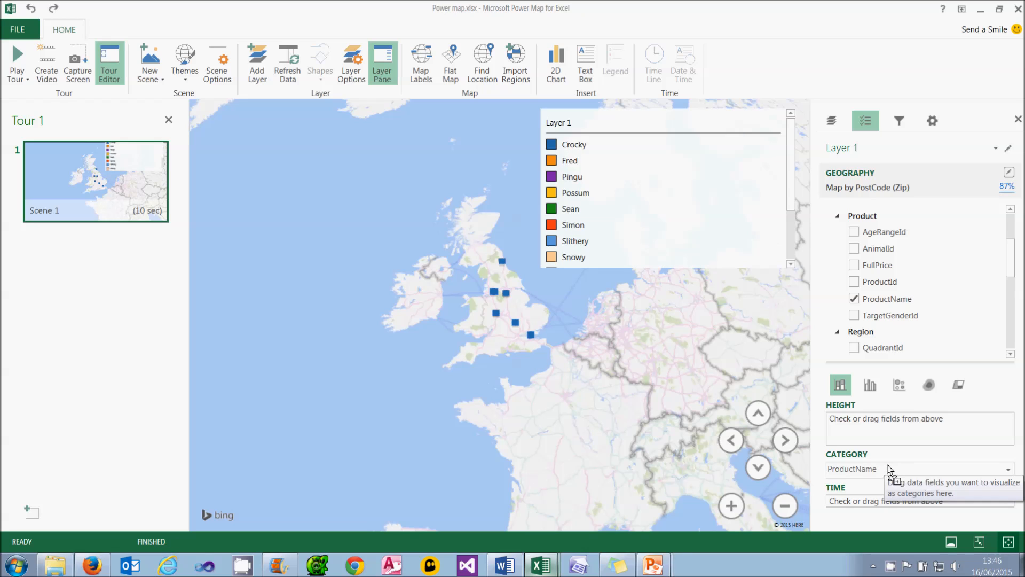
pyautogui.moveTo(1011, 266); pyautogui.dragTo(1008, 340)
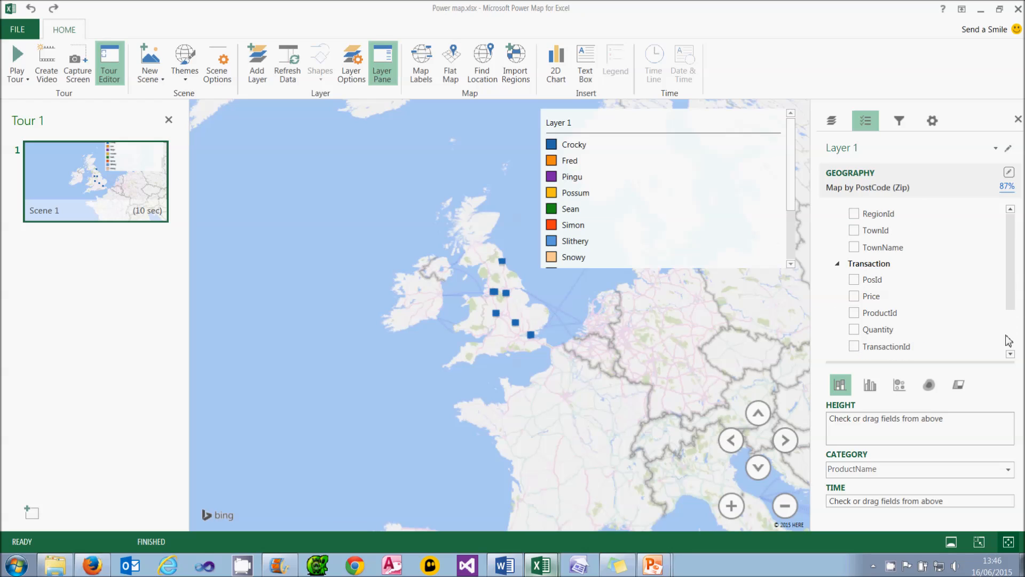
pyautogui.moveTo(878, 331); pyautogui.dragTo(876, 422)
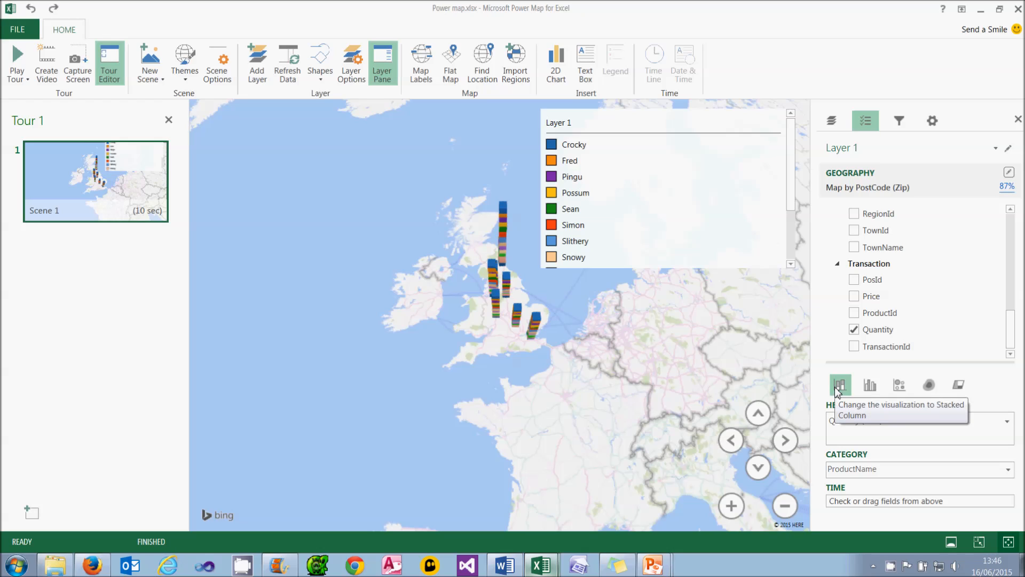
# Step: Try the clustered column and bubble visualizations for Layer 1, and finish with a heat map
pyautogui.click(870, 385)
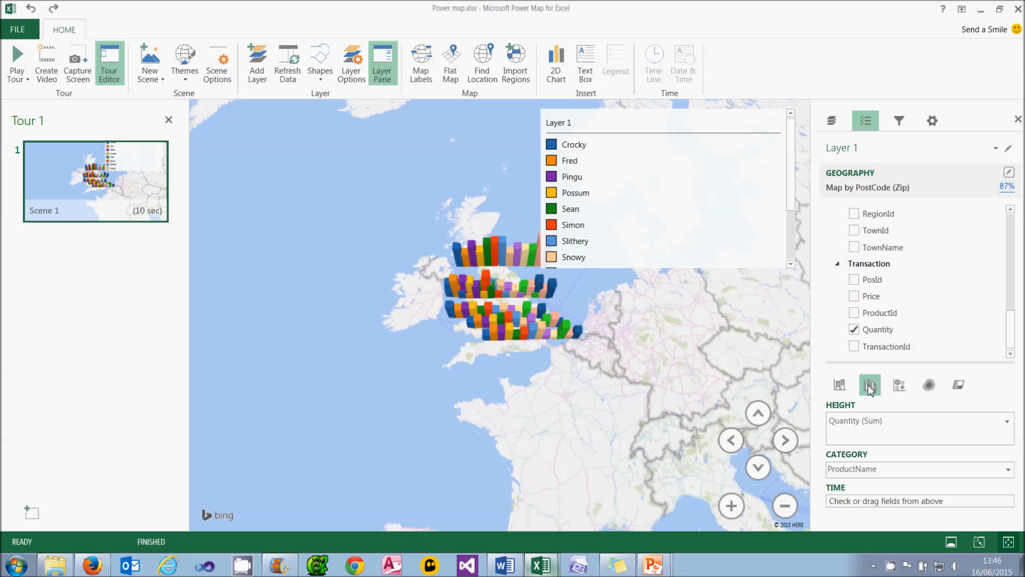
pyautogui.click(898, 389)
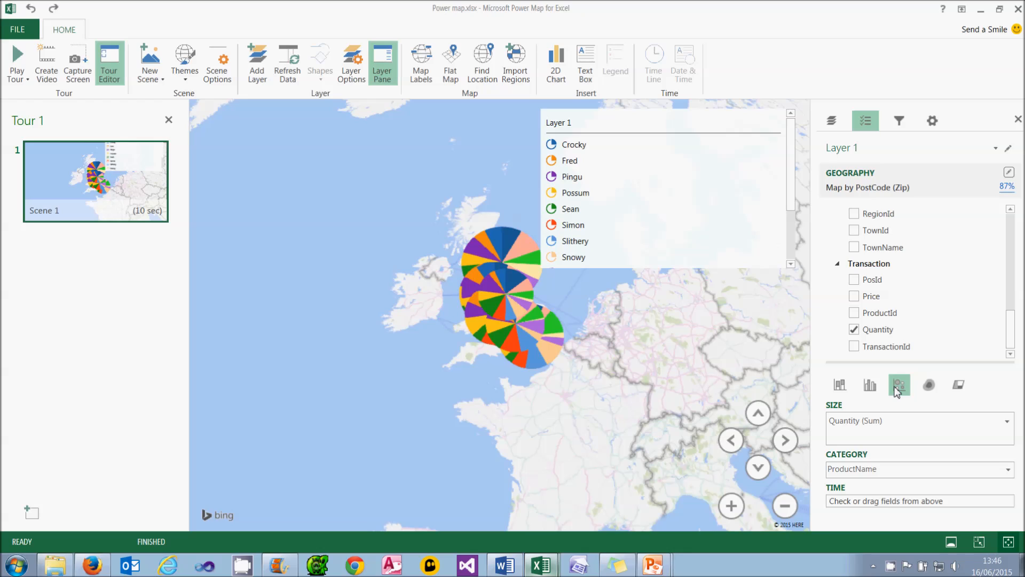
pyautogui.click(929, 387)
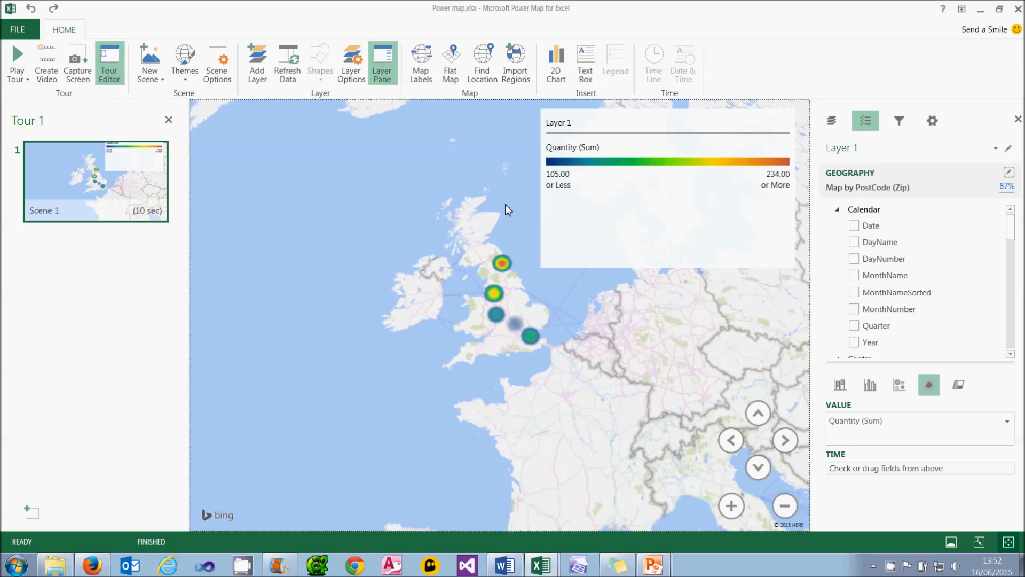
# Step: Close Power Map and save the Excel workbook
pyautogui.moveTo(105, 188)
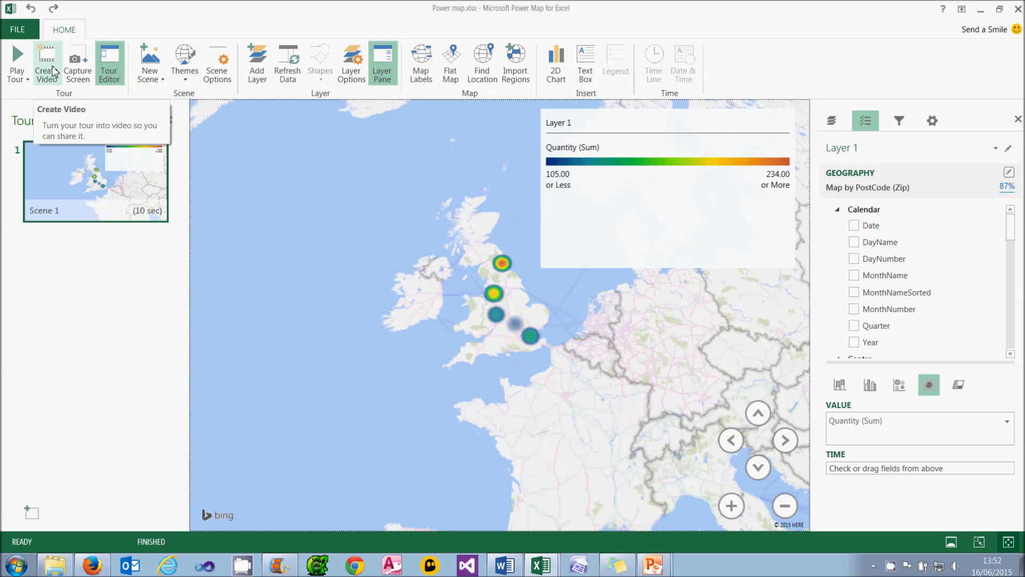
pyautogui.click(18, 30)
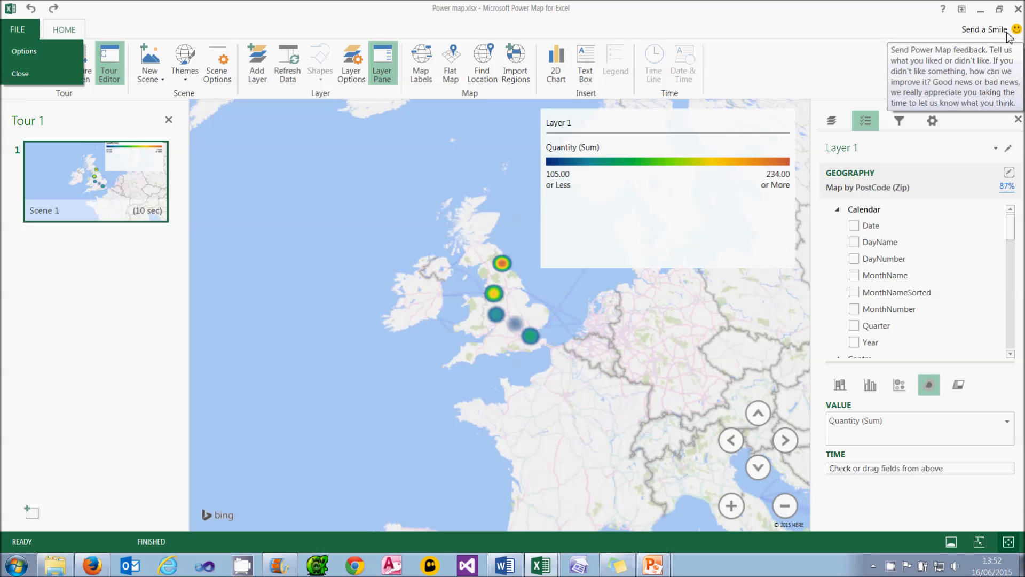
pyautogui.click(20, 73)
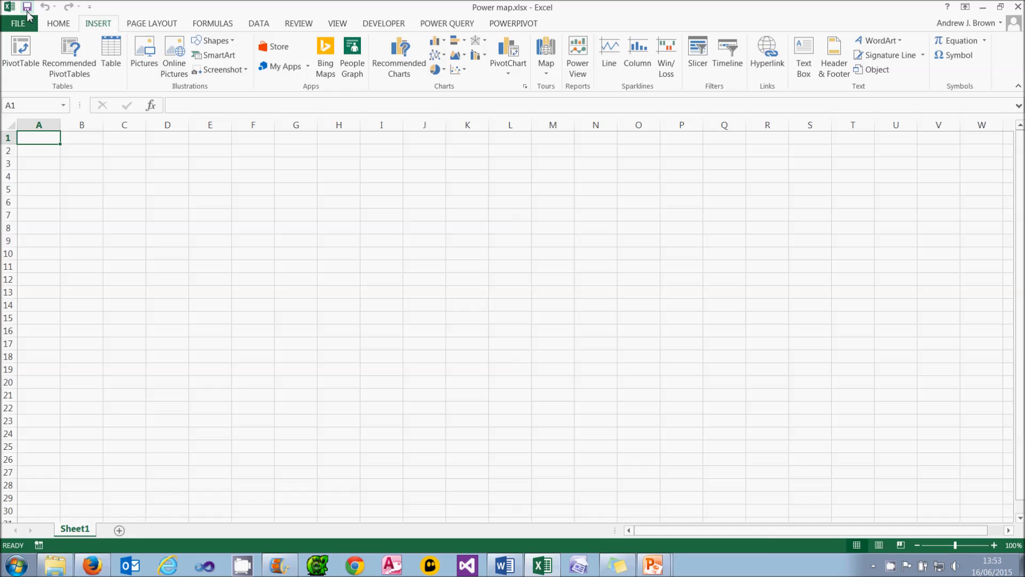
pyautogui.click(28, 15)
# Step: Launch Power Map from the workbook again and open the existing Tour 1
pyautogui.click(57, 24)
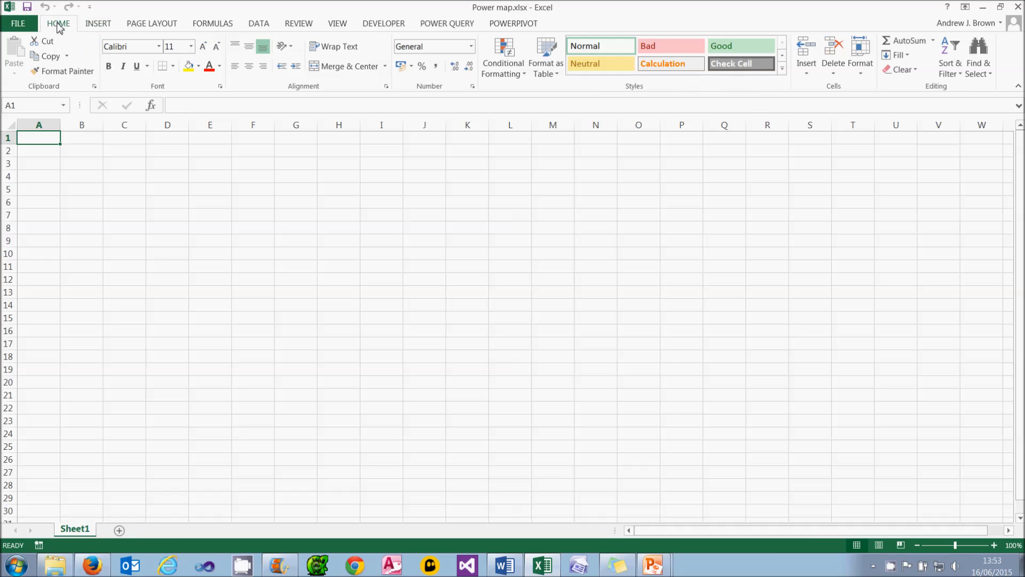
pyautogui.click(94, 26)
pyautogui.click(546, 63)
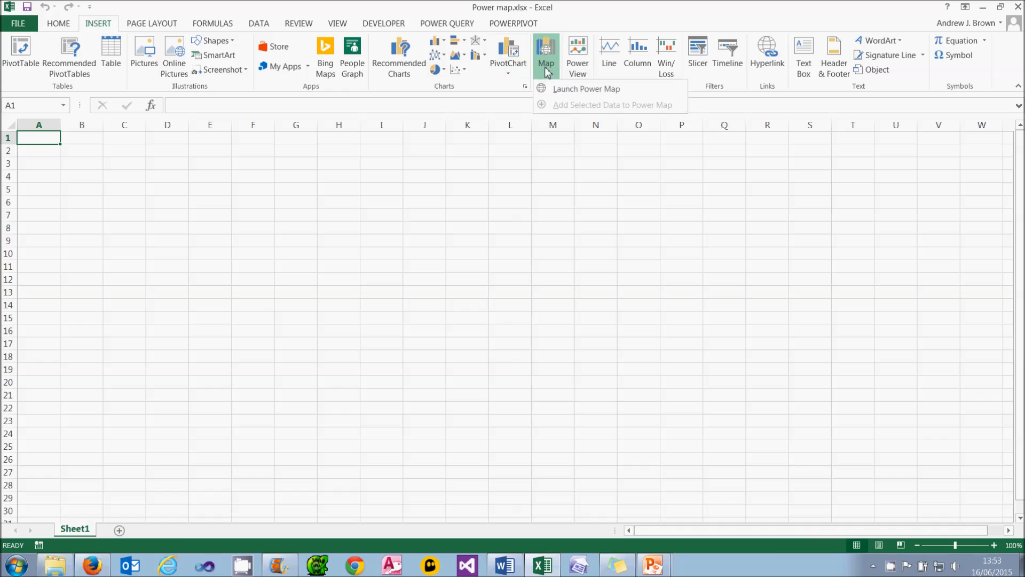
pyautogui.click(572, 91)
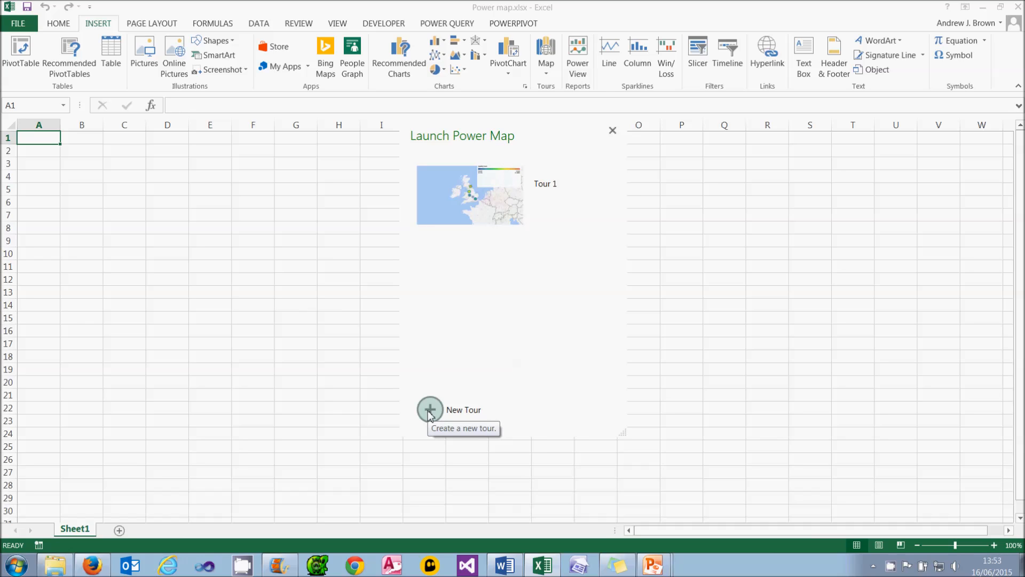
pyautogui.click(540, 170)
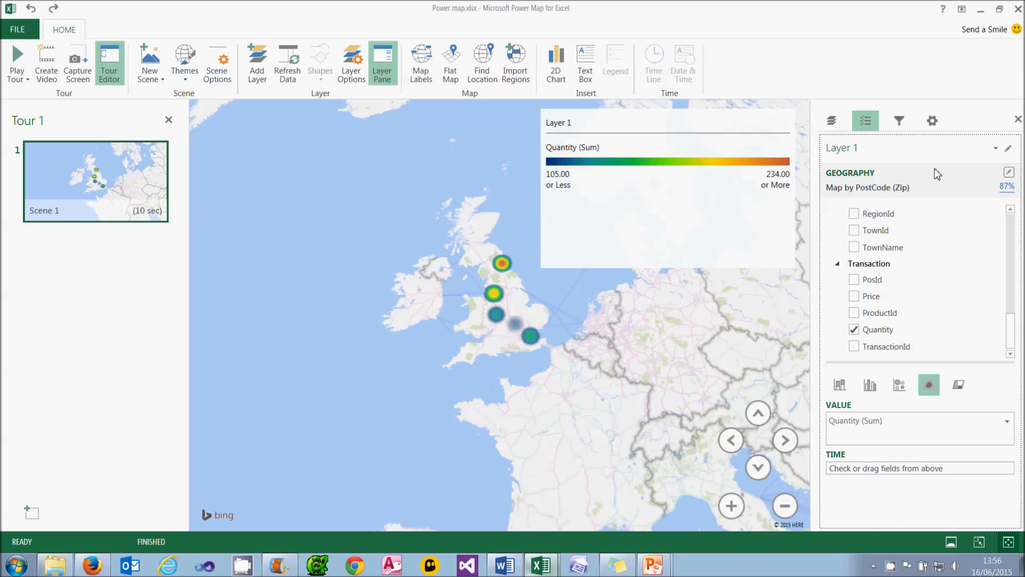
# Step: Edit Layer 1's geography and remove the PostCode field from it
pyautogui.click(1008, 173)
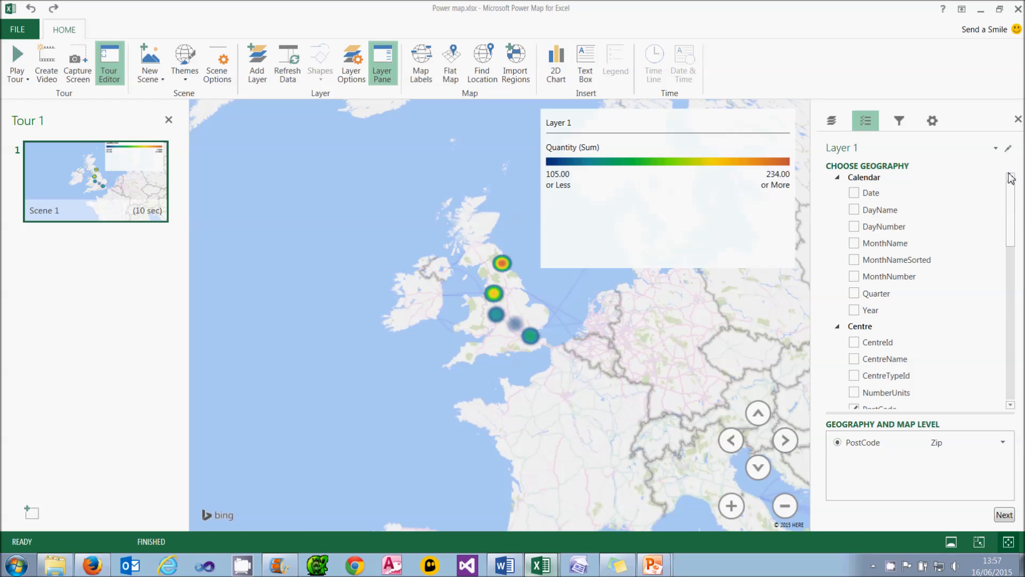
pyautogui.scroll(-8, 1011, 260)
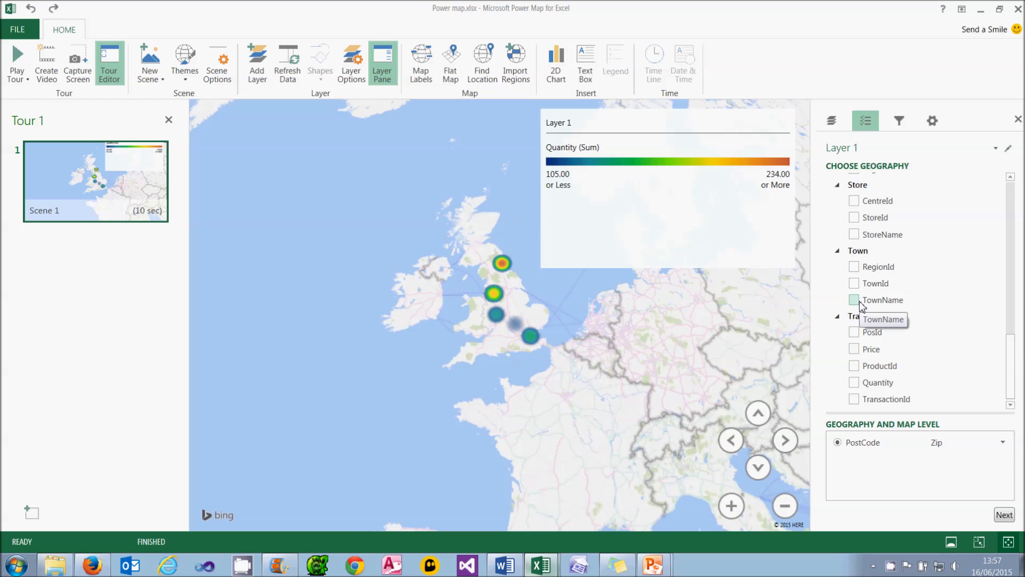
pyautogui.click(1003, 443)
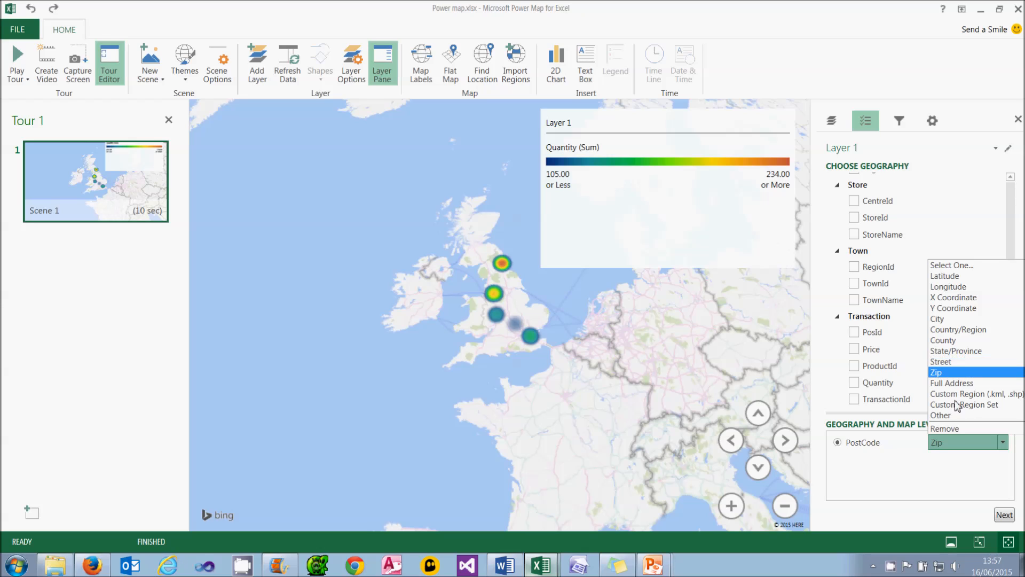
pyautogui.click(949, 430)
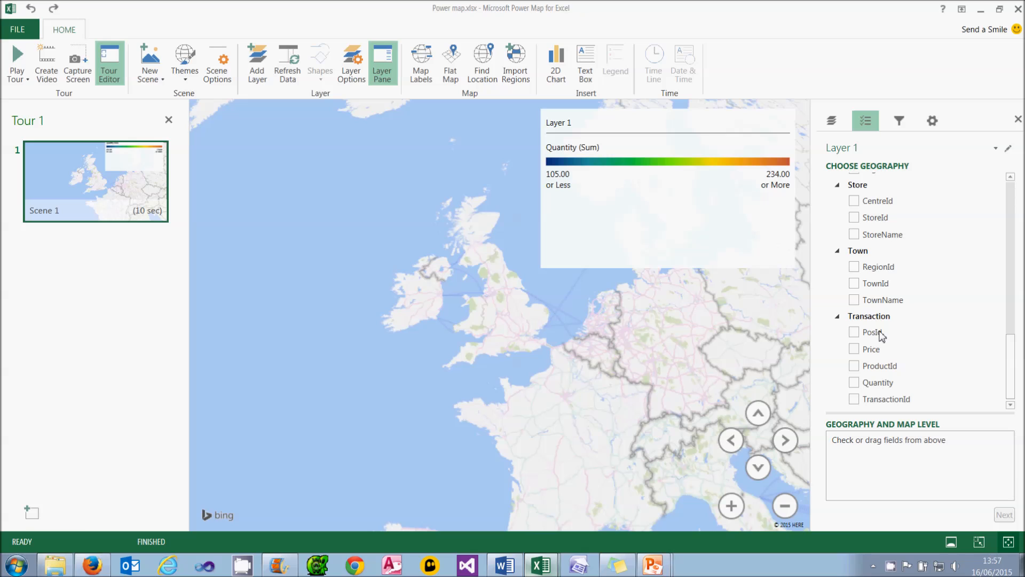
# Step: Add the Town table's TownName field to Layer 1's geography at the City map level
pyautogui.click(856, 301)
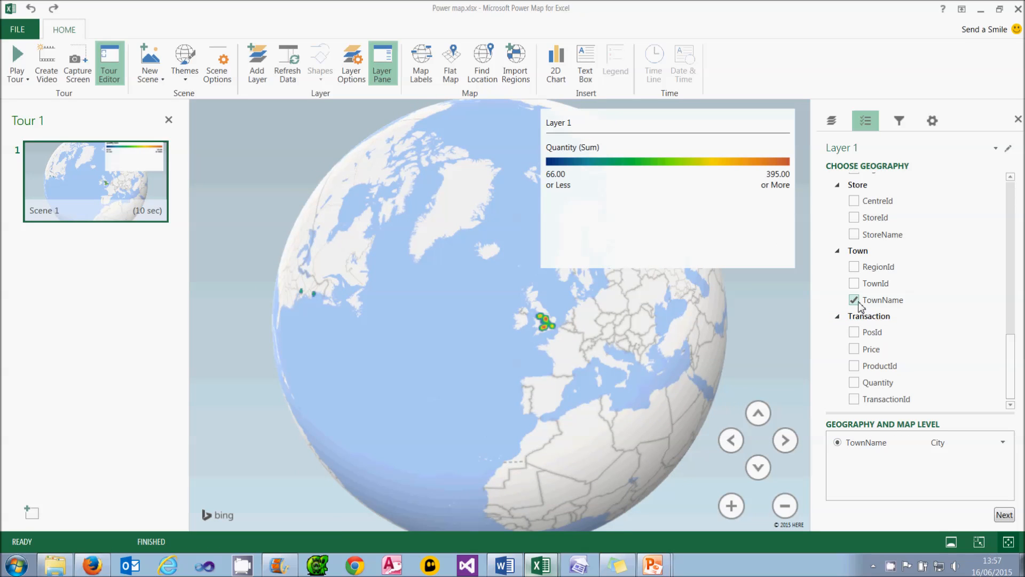
pyautogui.click(1004, 444)
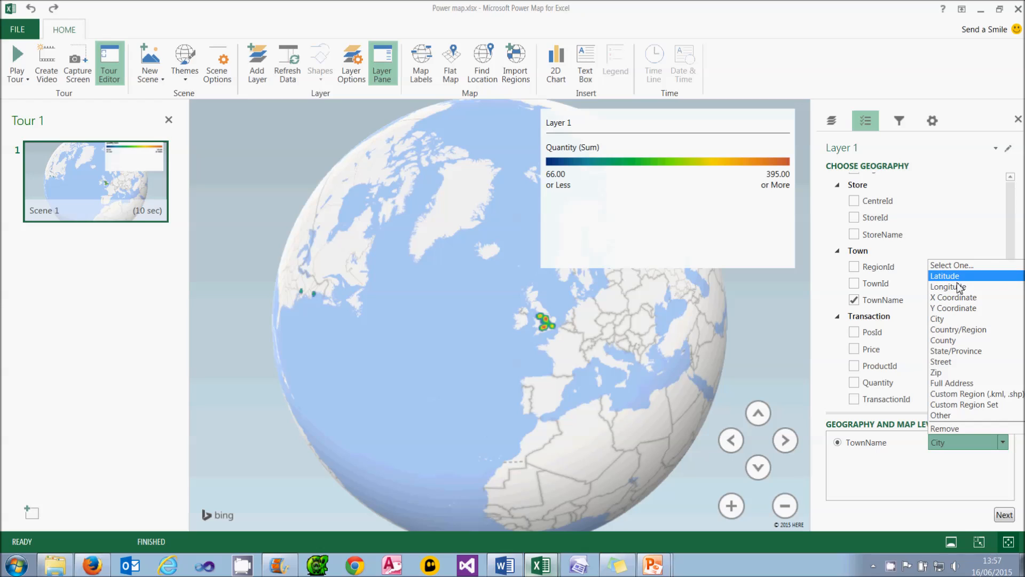
pyautogui.click(955, 319)
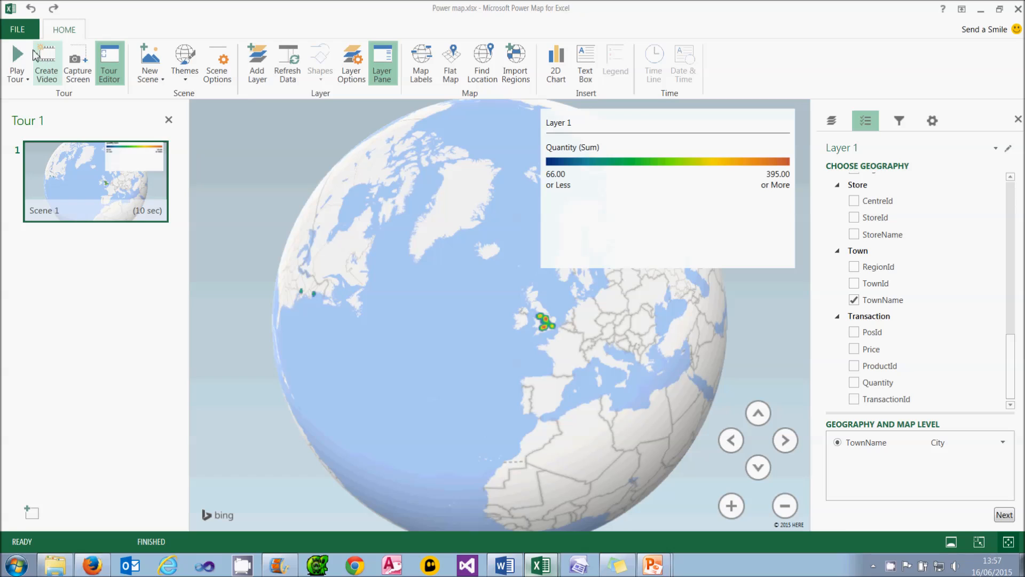
# Step: Close Power Map, open the workbook's data model in PowerPivot and display the Town table
pyautogui.click(18, 30)
pyautogui.click(43, 73)
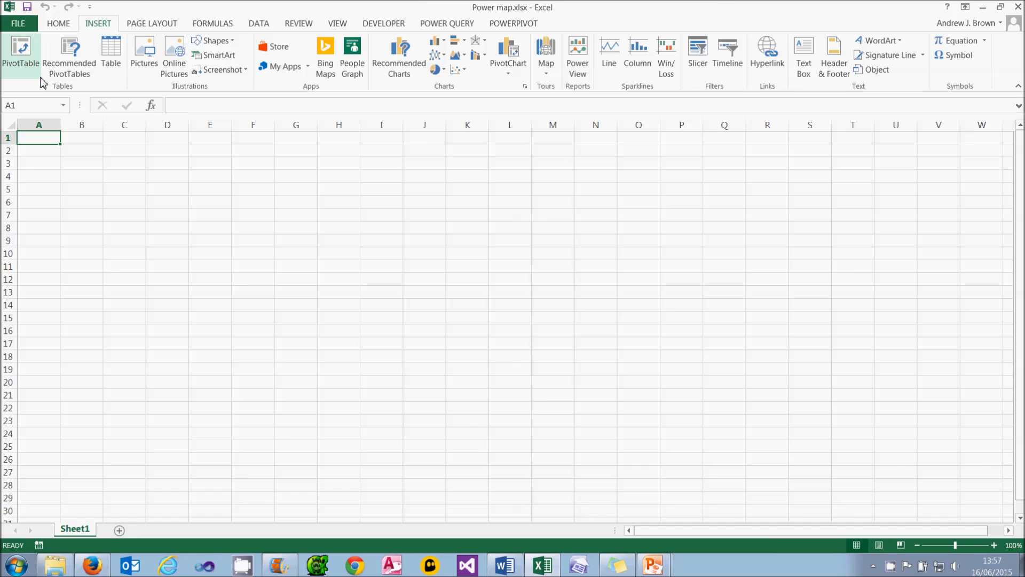
pyautogui.click(526, 24)
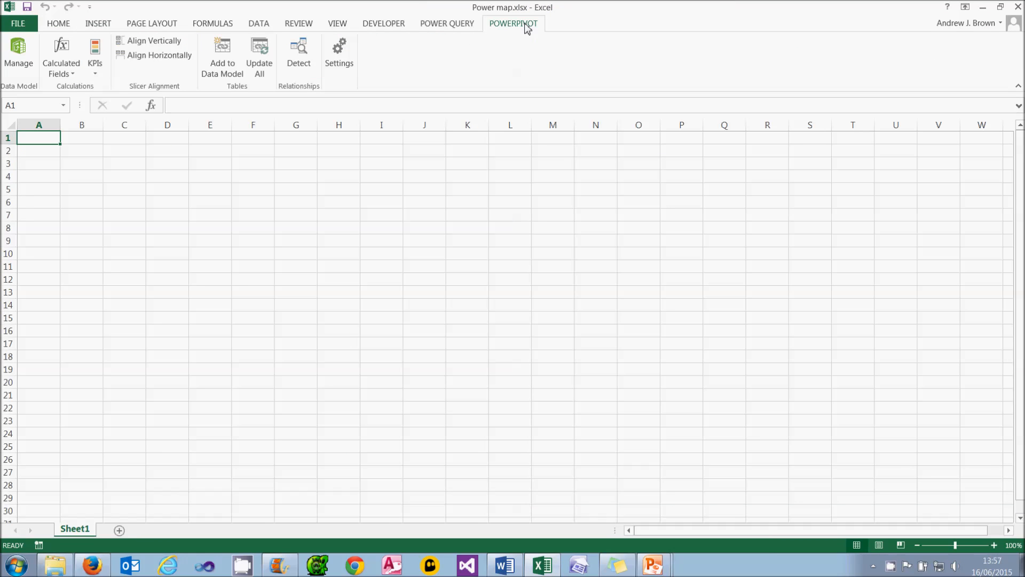
pyautogui.click(34, 63)
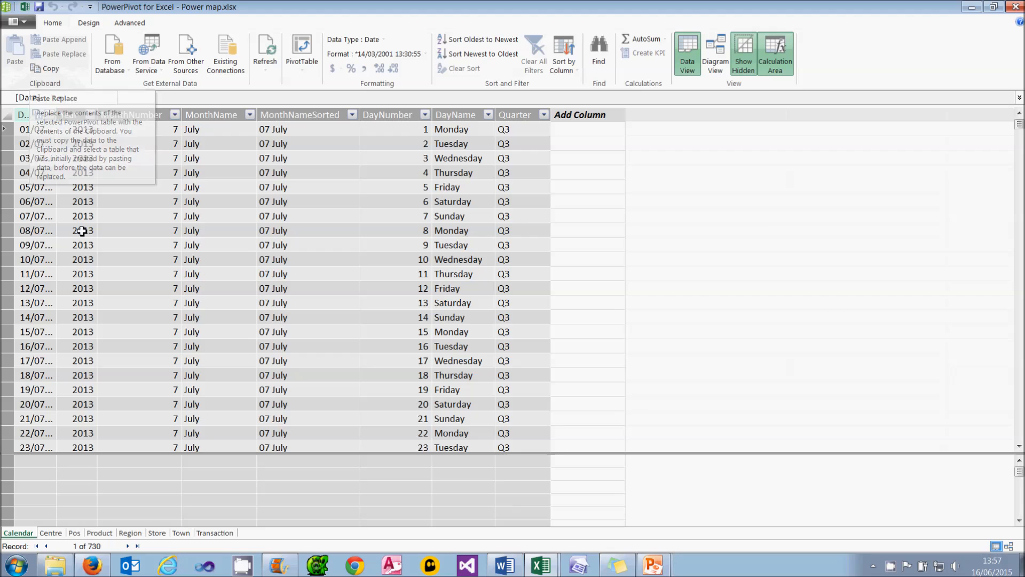
pyautogui.click(181, 533)
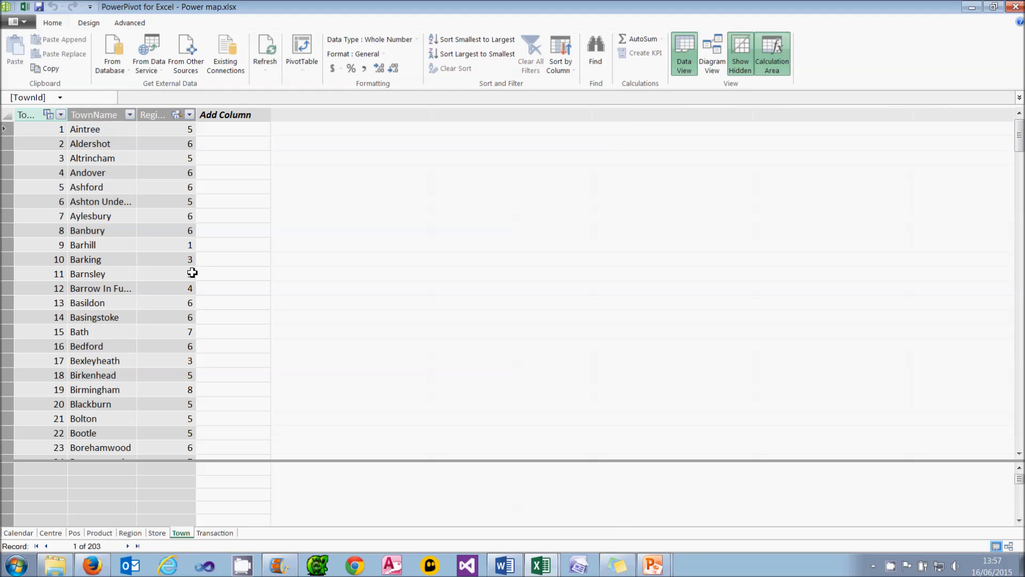
# Step: Add a calculated column to the Town table with the formula =[TownName]&" UK"
pyautogui.click(236, 130)
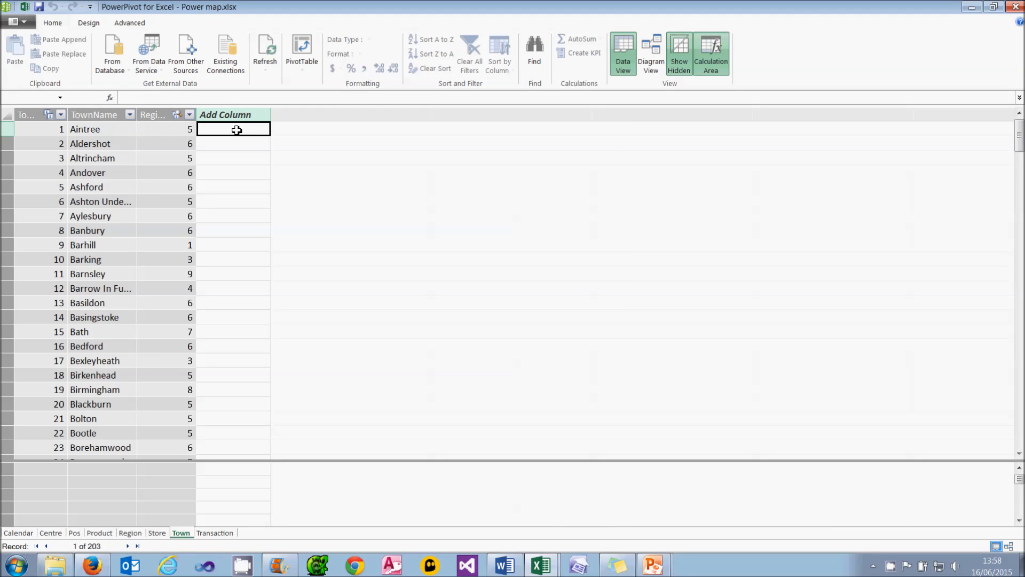
pyautogui.write('=')
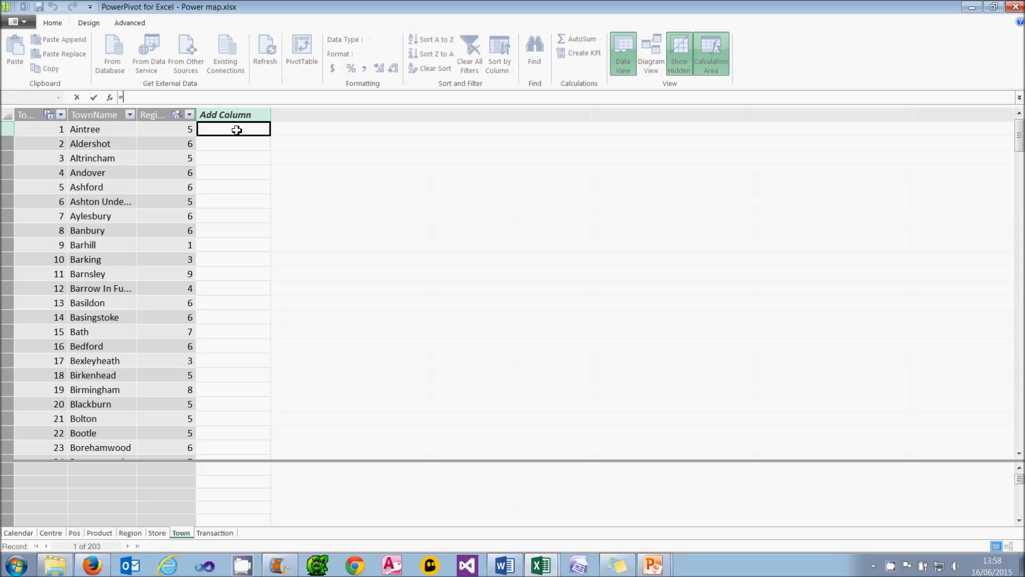
pyautogui.click(111, 131)
pyautogui.write('&" UK"')
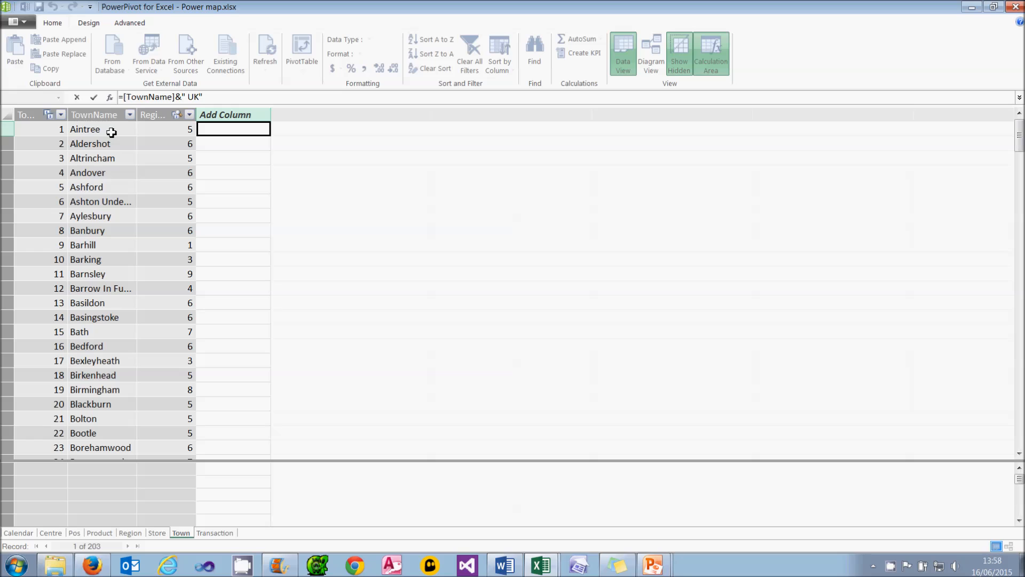
pyautogui.press('Return')
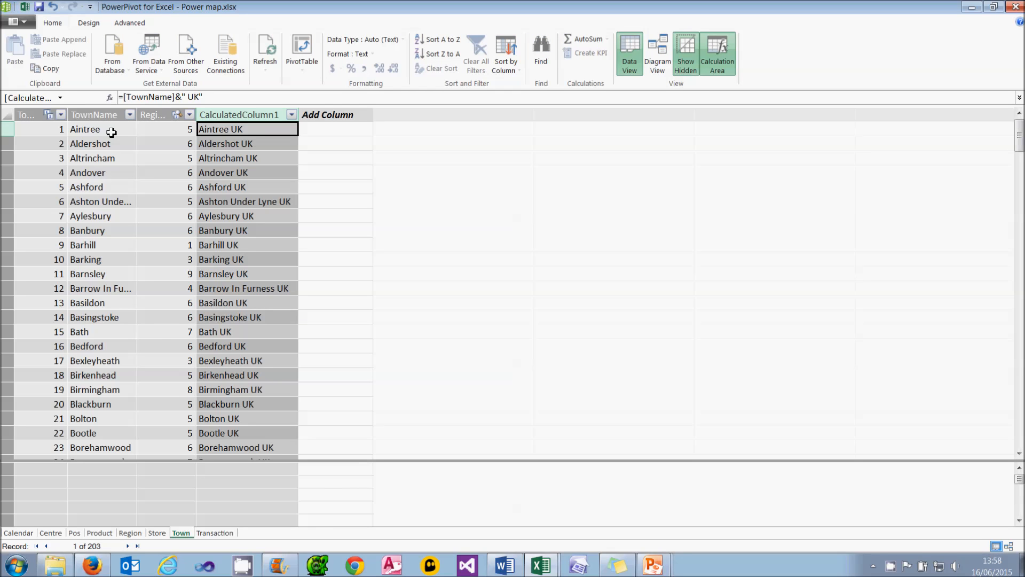
# Step: Rename the new calculated column in the Town table to UkTown
pyautogui.rightClick(253, 119)
pyautogui.click(285, 182)
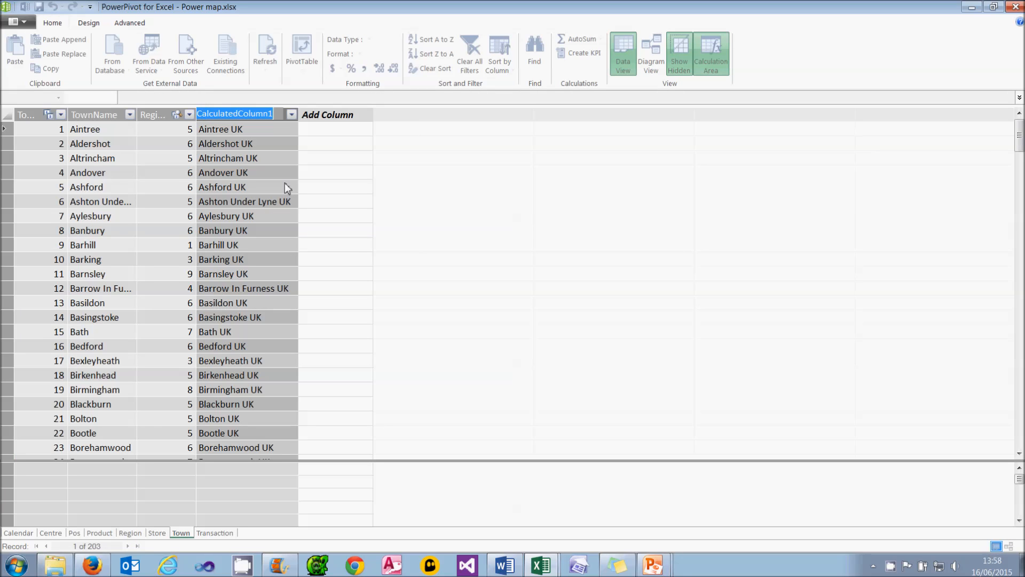
pyautogui.write('UkTown')
pyautogui.press('Return')
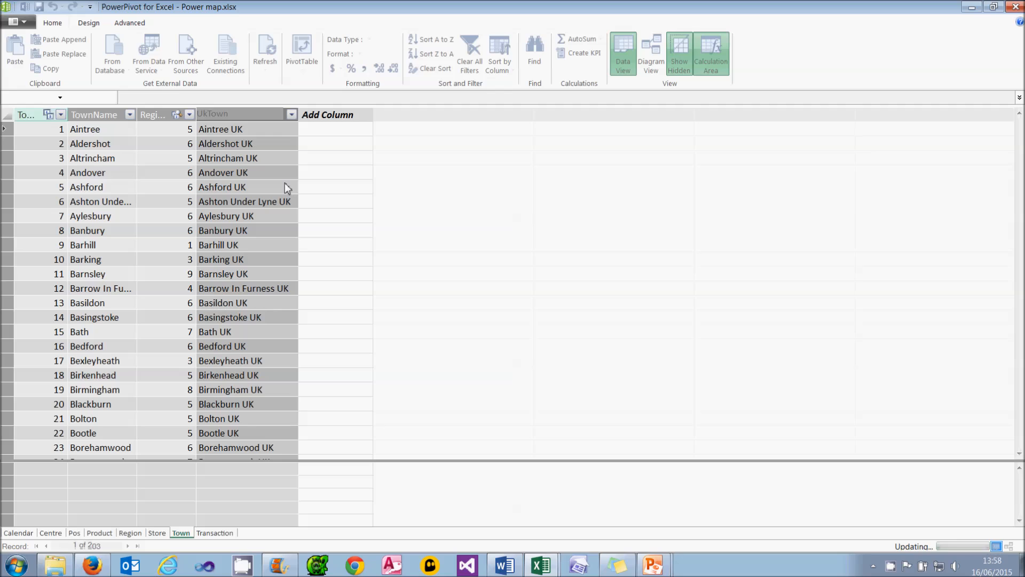
# Step: Return to the Excel workbook, launch Power Map and reopen Tour 1
pyautogui.click(25, 6)
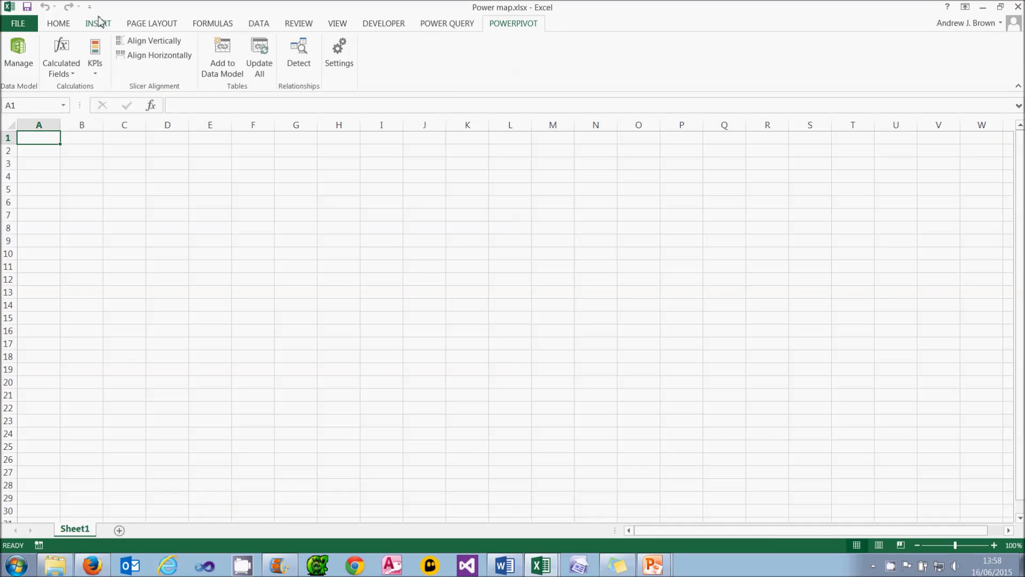
pyautogui.click(101, 23)
pyautogui.click(546, 61)
pyautogui.click(553, 89)
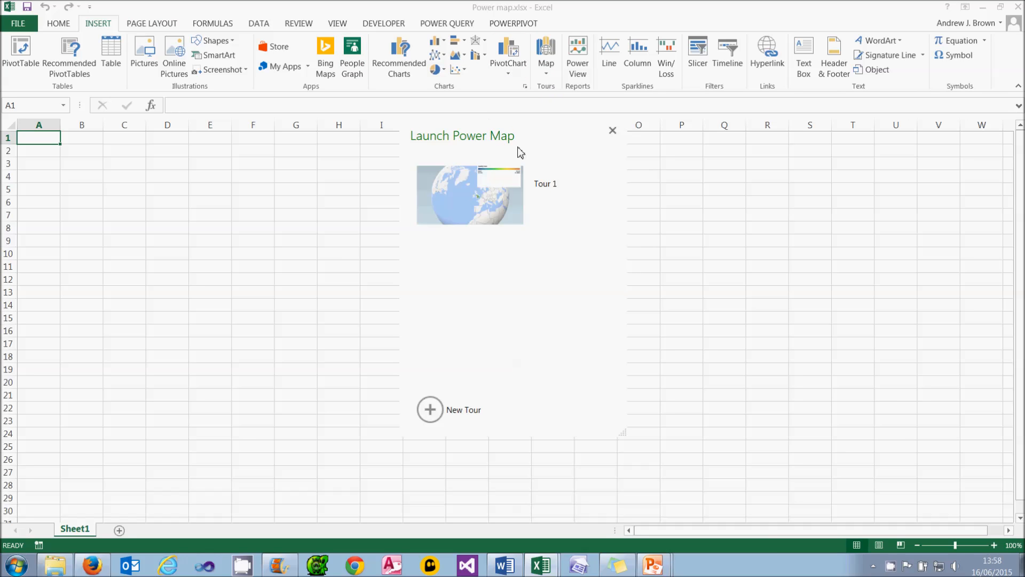
pyautogui.click(493, 188)
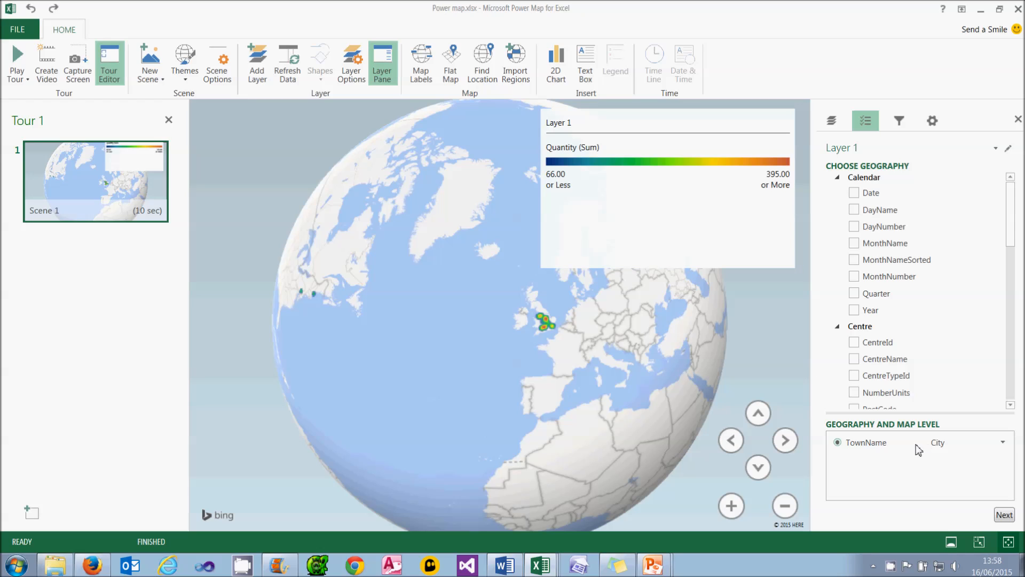
# Step: Remove TownName from Layer 1's geography and refresh the tour's data to load the changed data model
pyautogui.click(1003, 442)
pyautogui.click(989, 428)
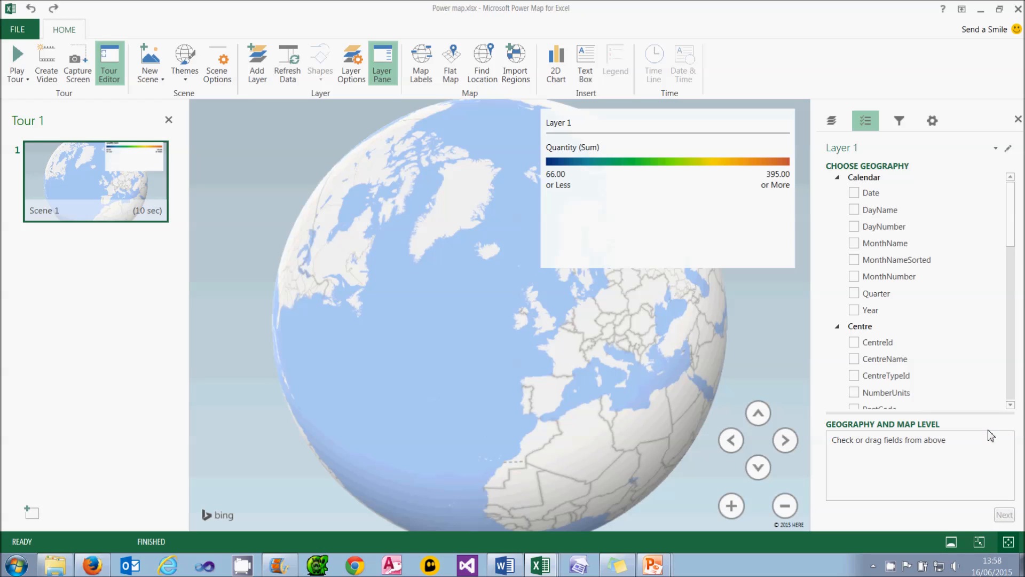
pyautogui.click(1013, 395)
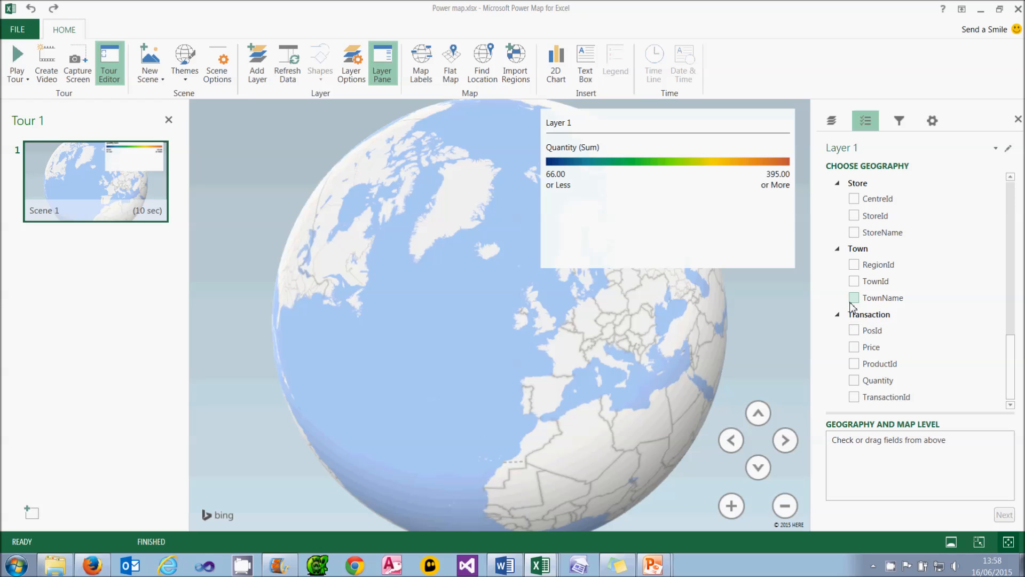
pyautogui.click(283, 78)
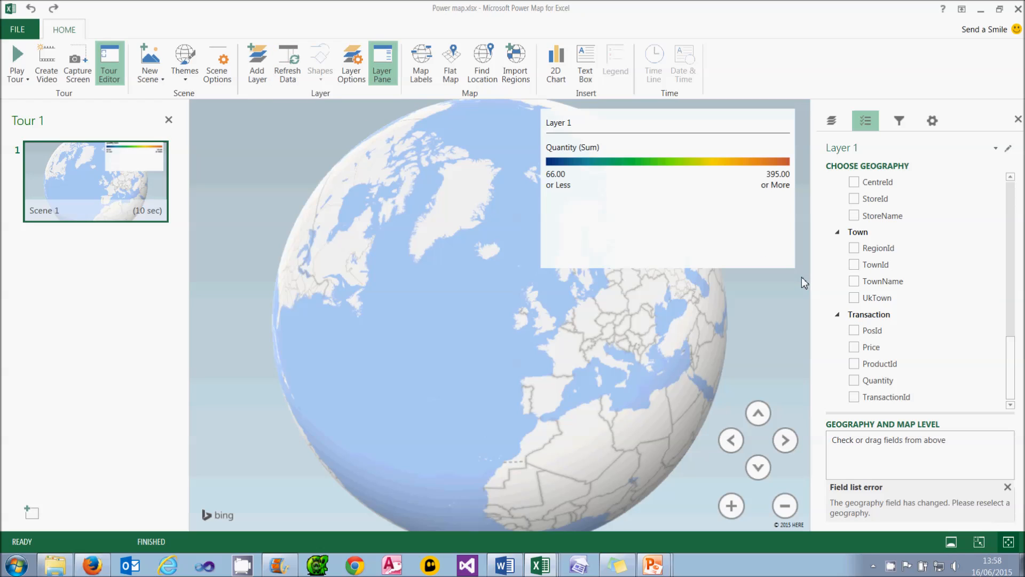
# Step: Map Layer 1 by the UkTown field as City, and check the layer's mapping confidence report
pyautogui.moveTo(860, 298)
pyautogui.mouseDown()
pyautogui.moveTo(883, 463)
pyautogui.moveTo(879, 455)
pyautogui.mouseUp()
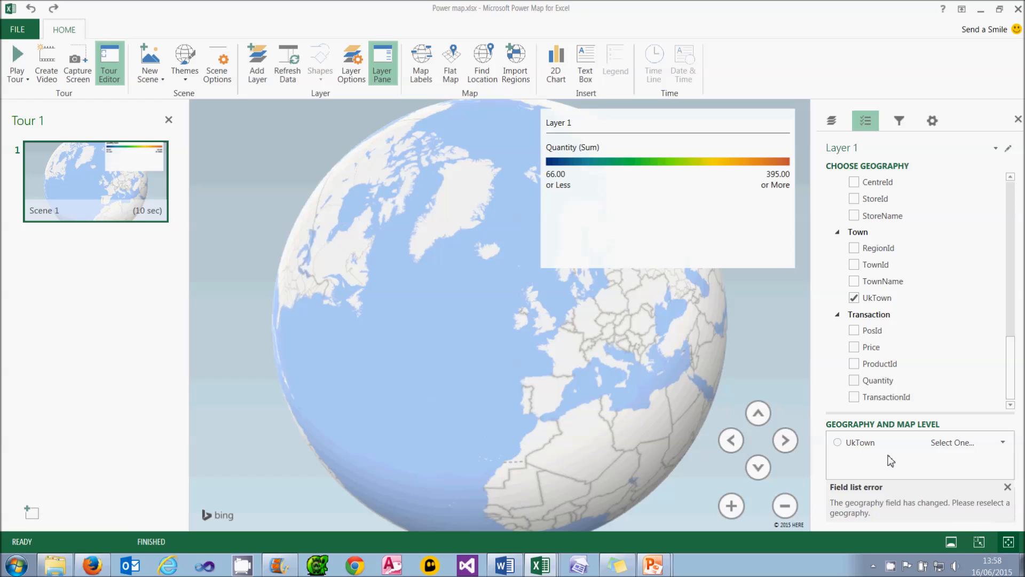
pyautogui.click(1004, 443)
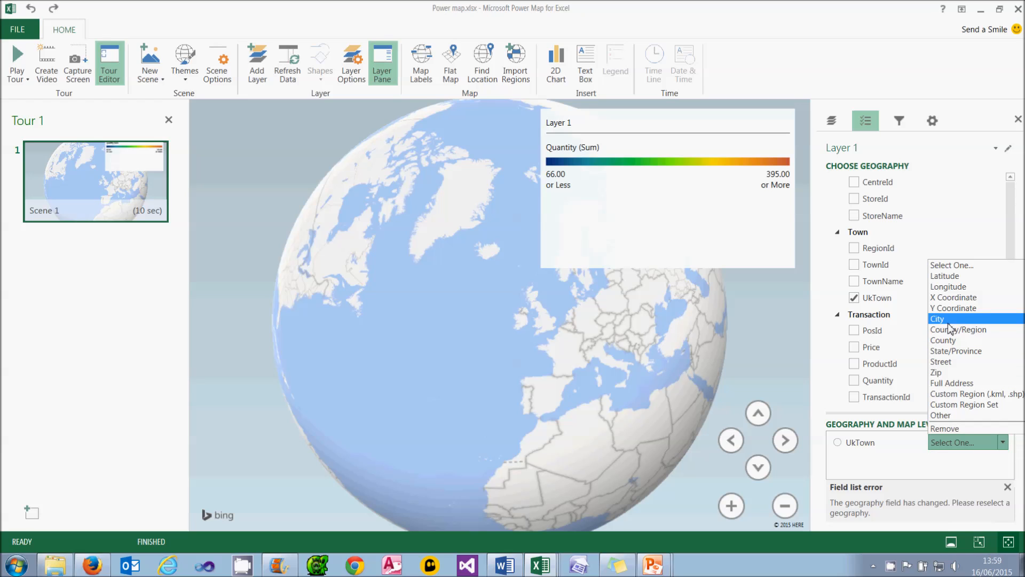
pyautogui.click(940, 319)
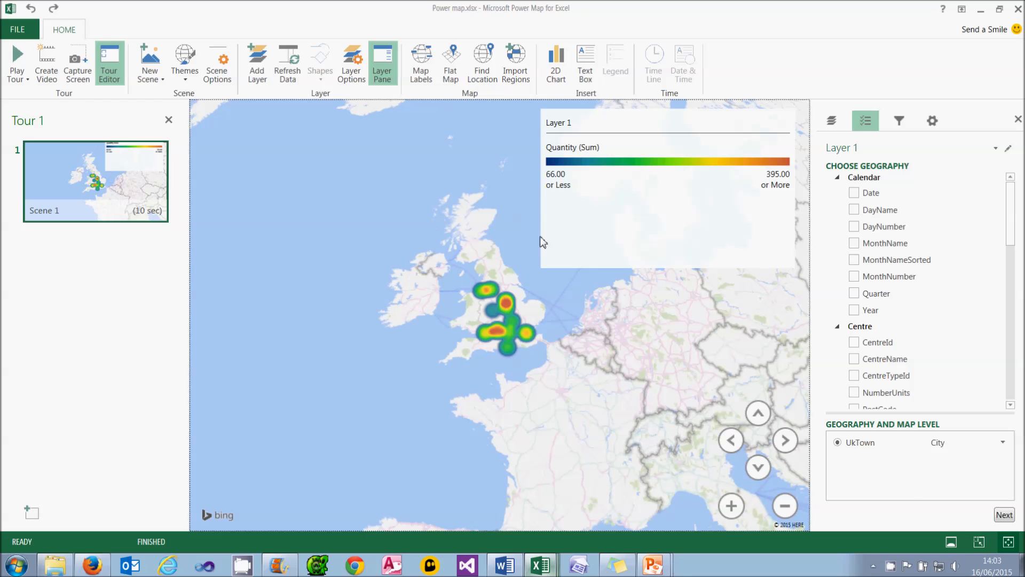
pyautogui.click(1001, 517)
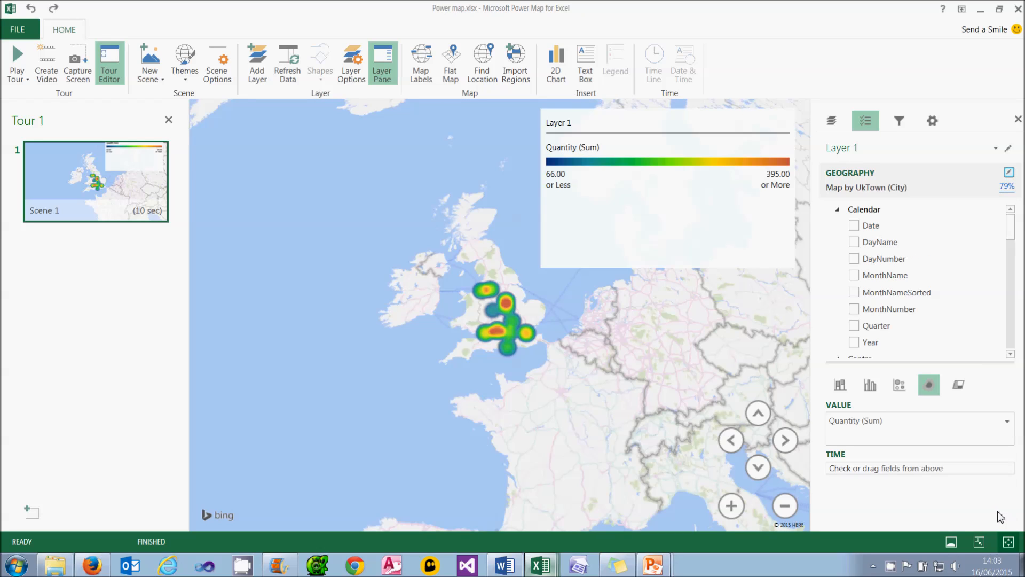
pyautogui.click(1006, 189)
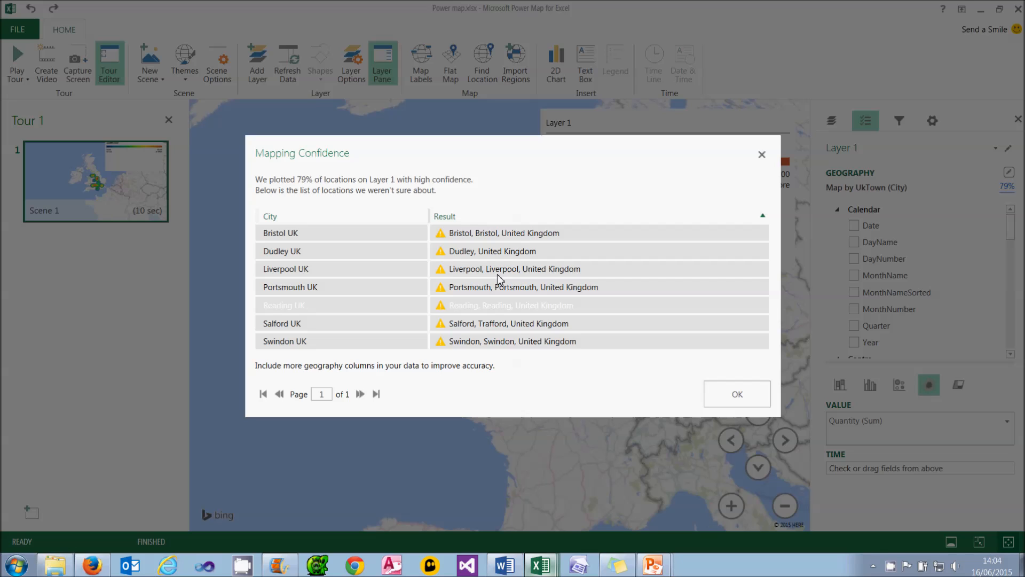
pyautogui.click(732, 398)
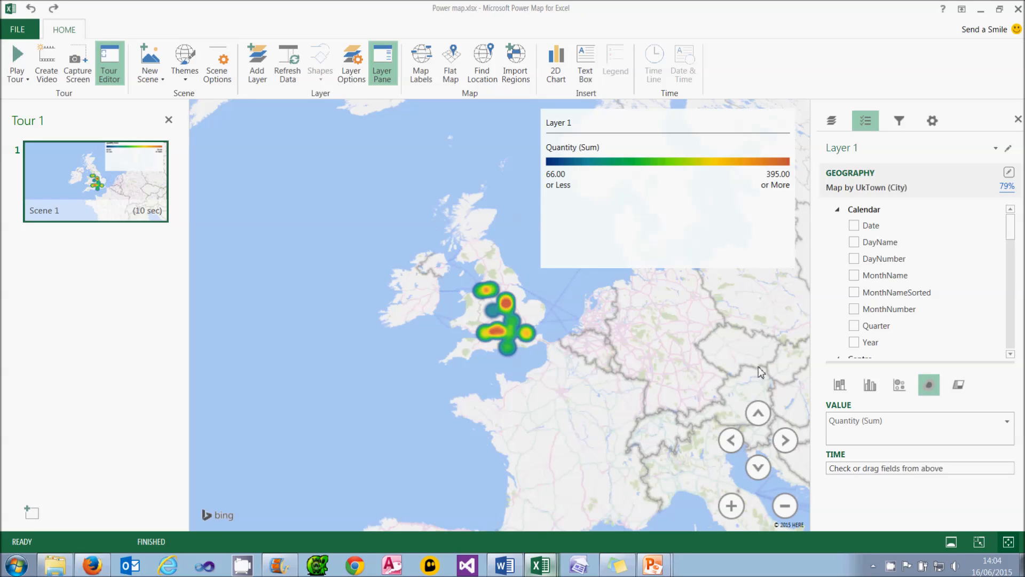
# Step: Replace UkTown with the Centre table's PostCode field as Layer 1's geography, and check the mapping confidence report
pyautogui.click(1009, 173)
pyautogui.moveTo(1011, 238); pyautogui.dragTo(1007, 340)
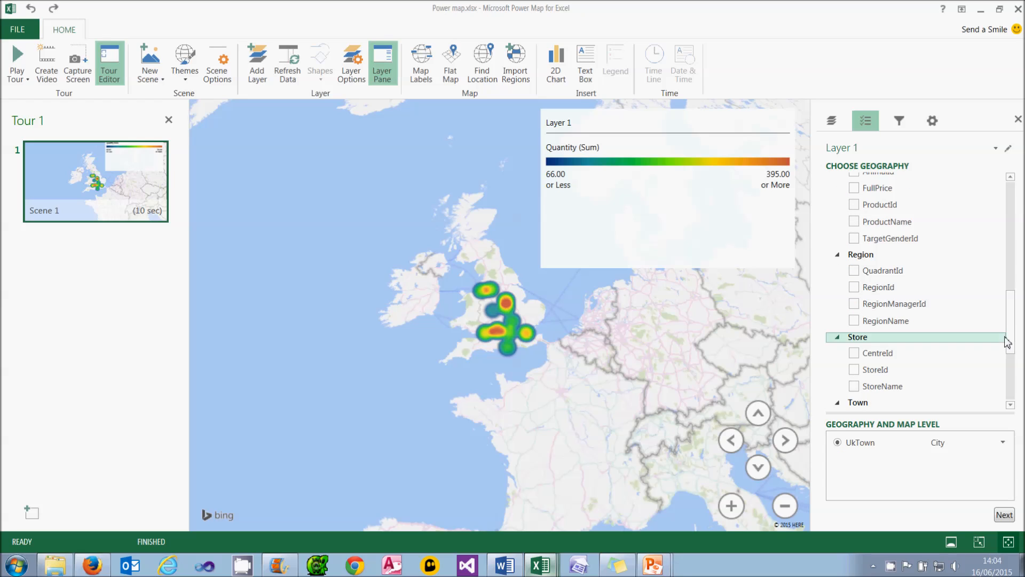
pyautogui.click(1003, 443)
pyautogui.click(991, 430)
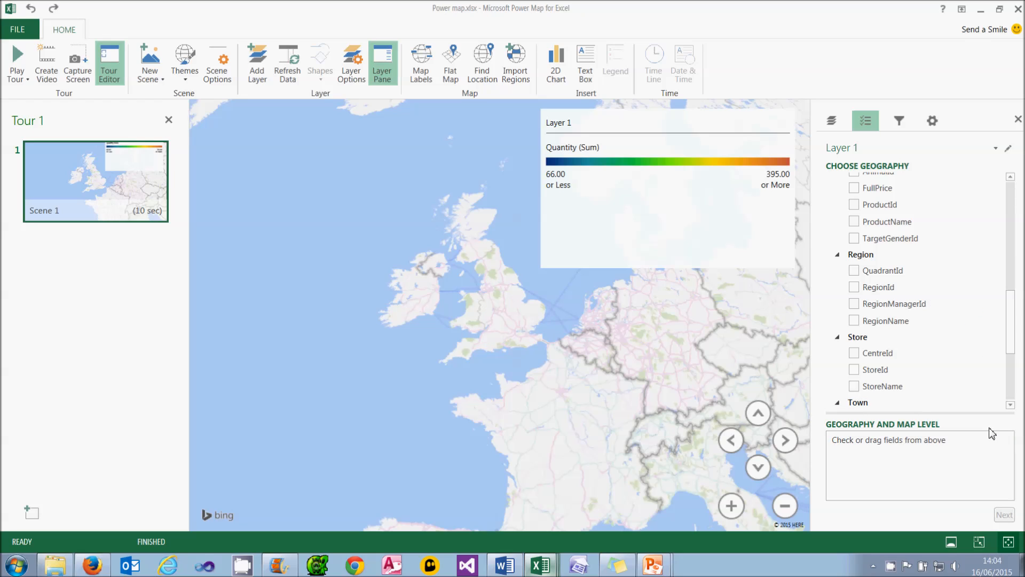
pyautogui.click(1012, 209)
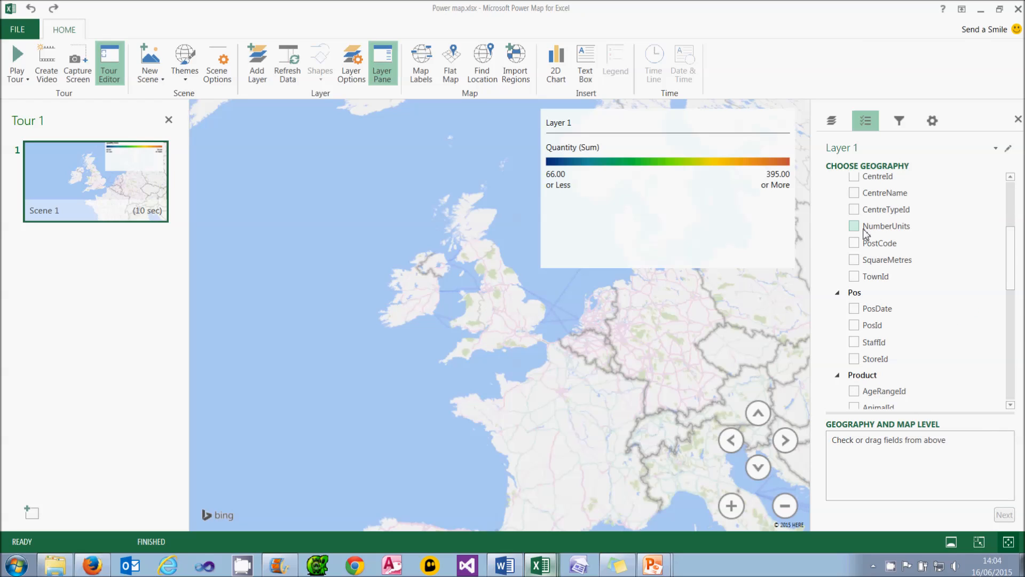
pyautogui.click(855, 243)
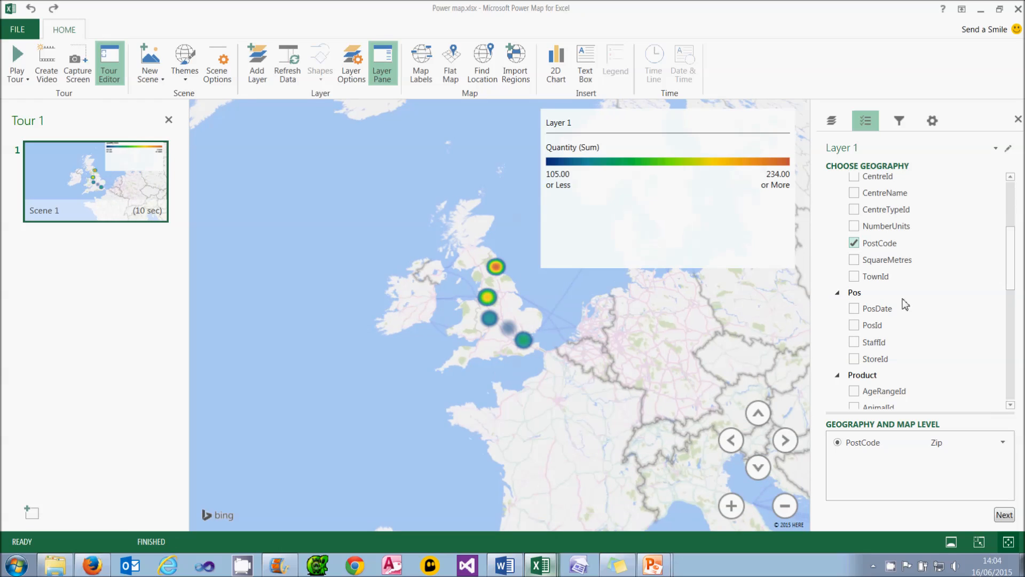
pyautogui.click(996, 516)
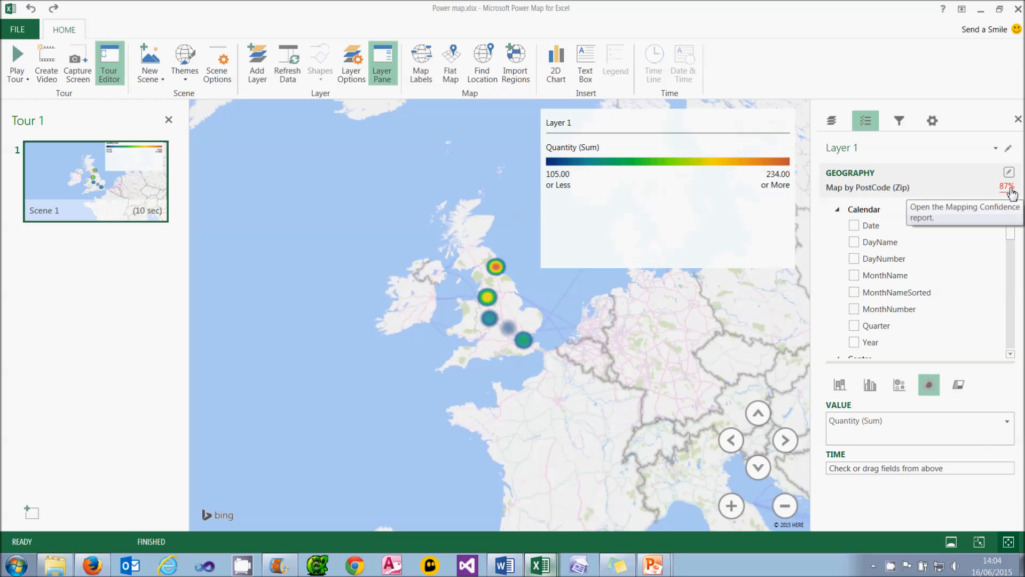
pyautogui.click(1007, 187)
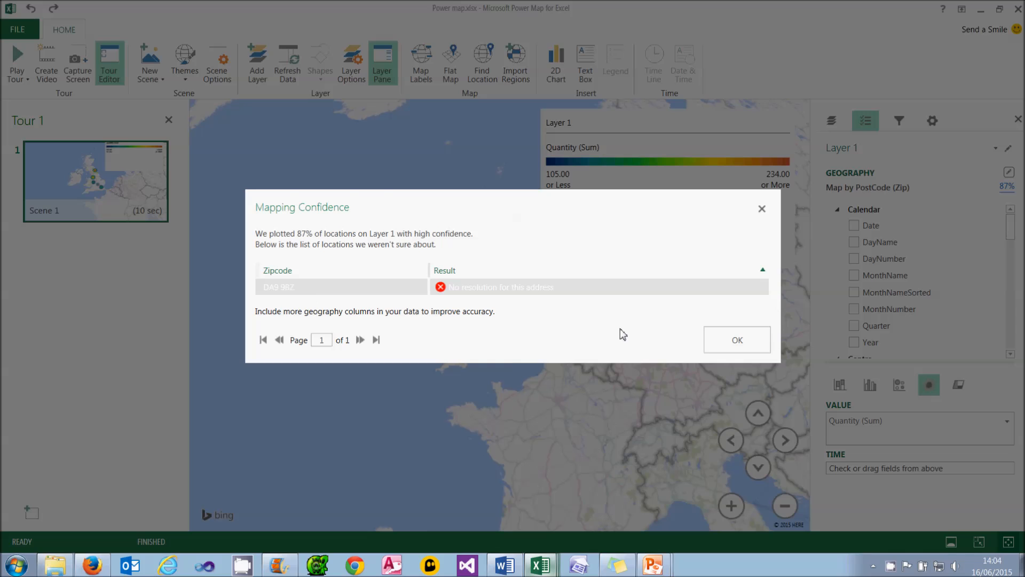
pyautogui.click(724, 340)
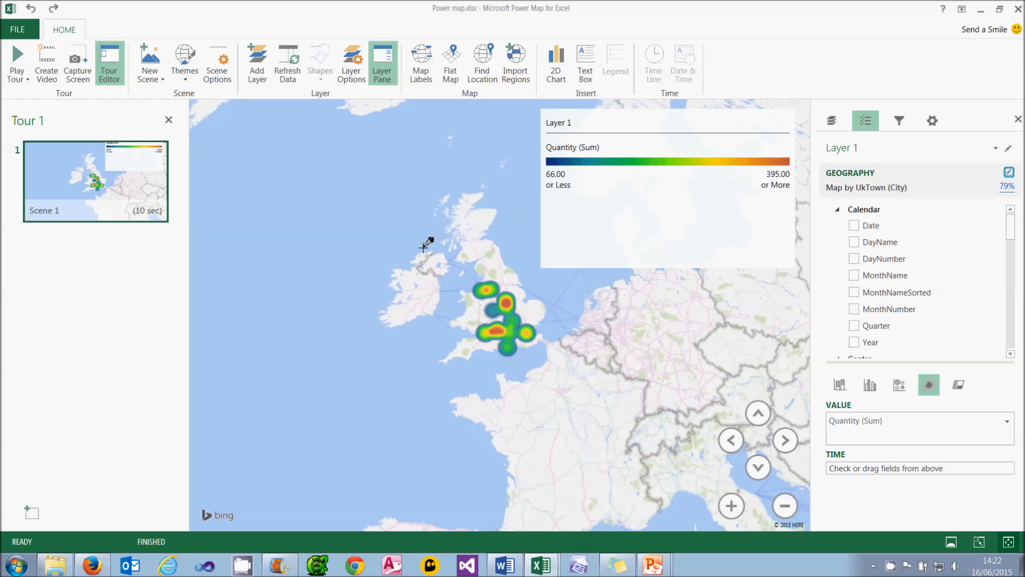
# Step: Change Layer 1 to a stacked column visualization and use the Product table's ProductName field as its category
pyautogui.click(843, 389)
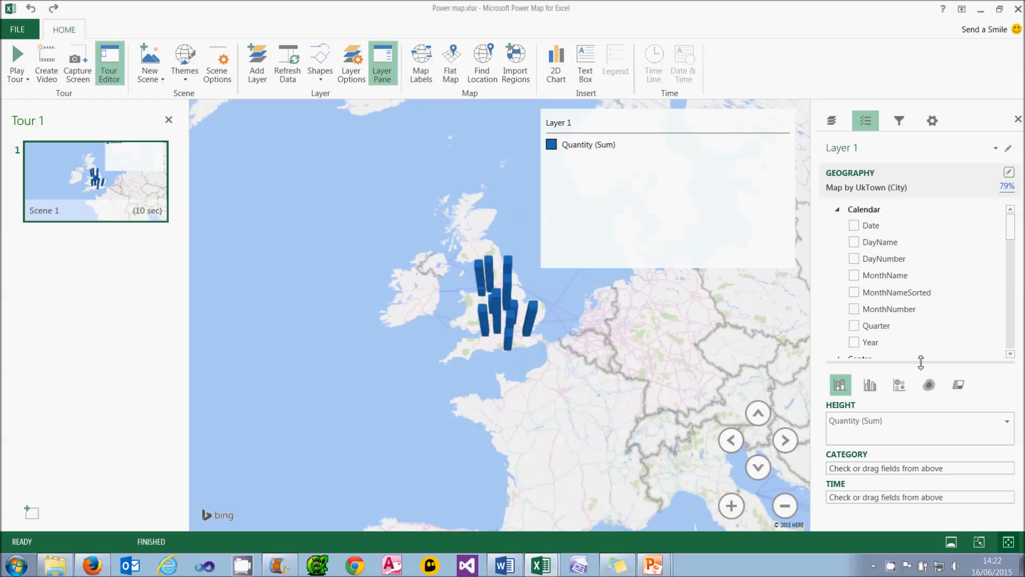
pyautogui.click(1011, 343)
pyautogui.click(1011, 342)
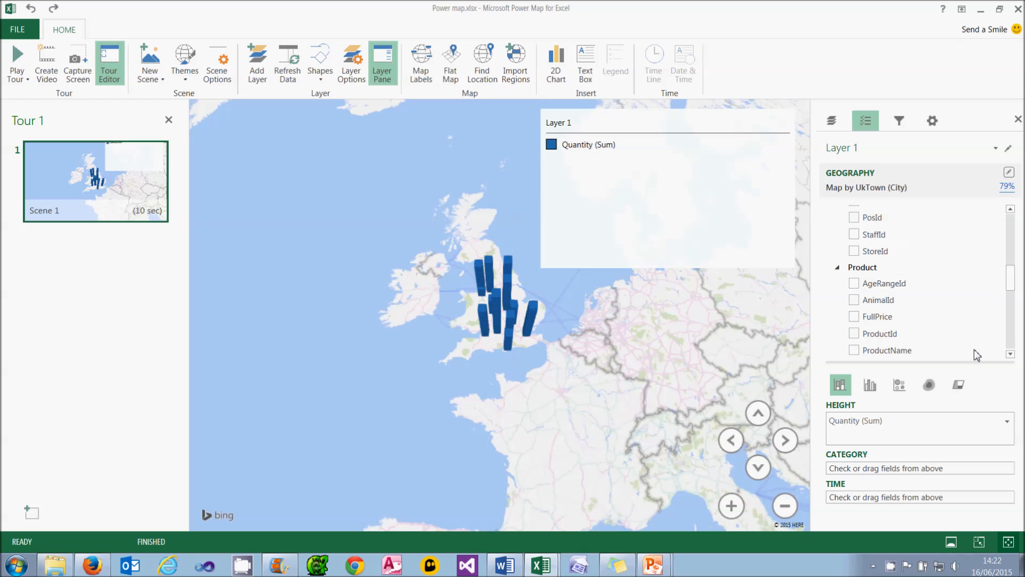
pyautogui.moveTo(899, 379); pyautogui.dragTo(898, 469)
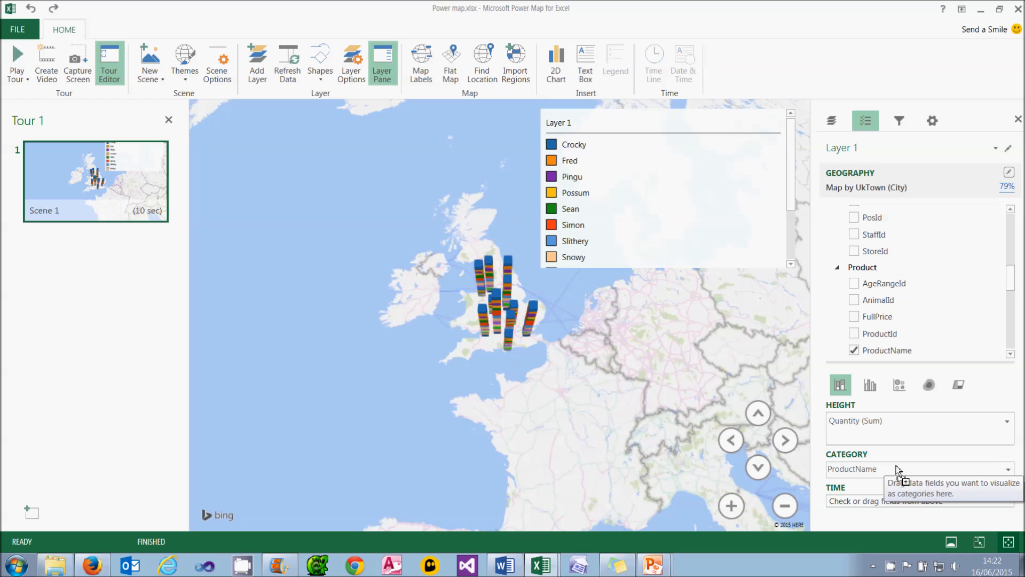
# Step: Add the Calendar table's Date field as Layer 1's time, view the time display options, and preview the timeline animation
pyautogui.click(1011, 224)
pyautogui.moveTo(870, 228); pyautogui.dragTo(899, 503)
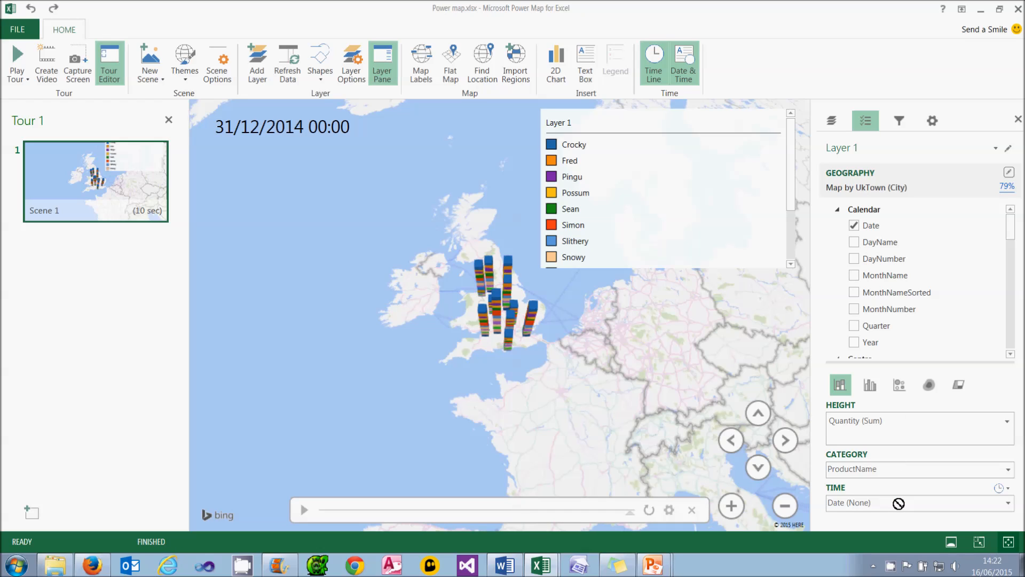
pyautogui.click(1010, 490)
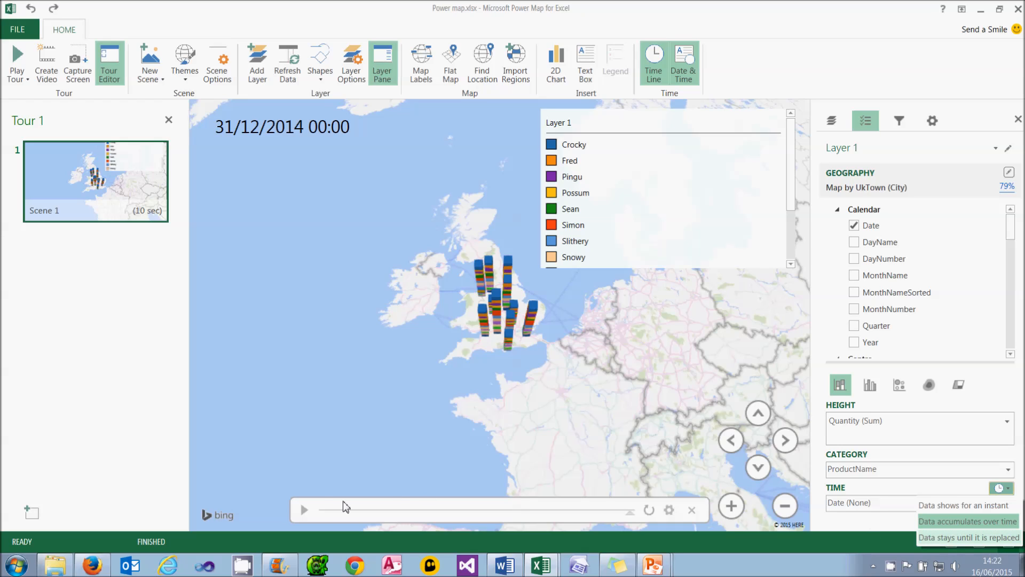
pyautogui.click(302, 511)
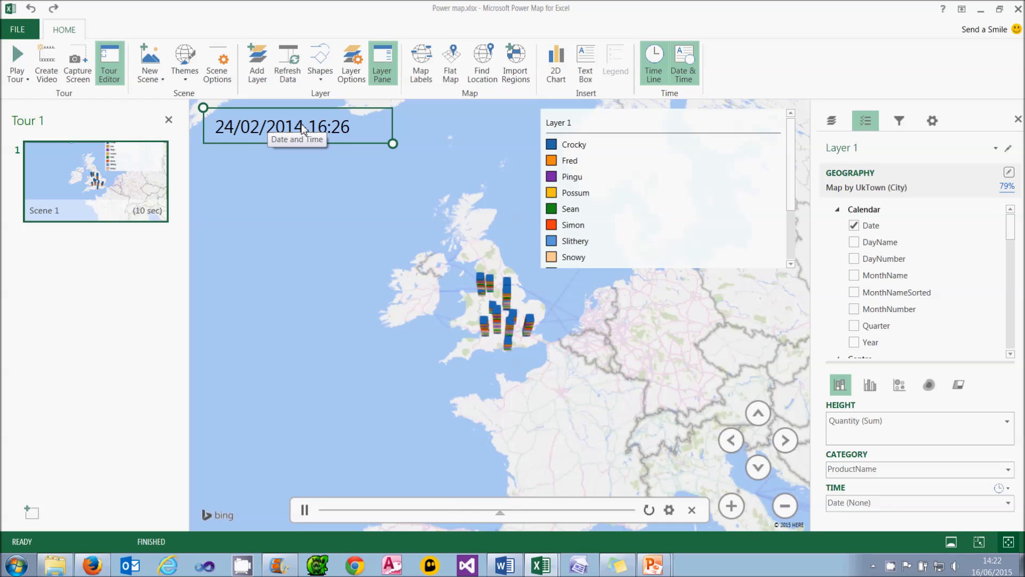
pyautogui.click(305, 505)
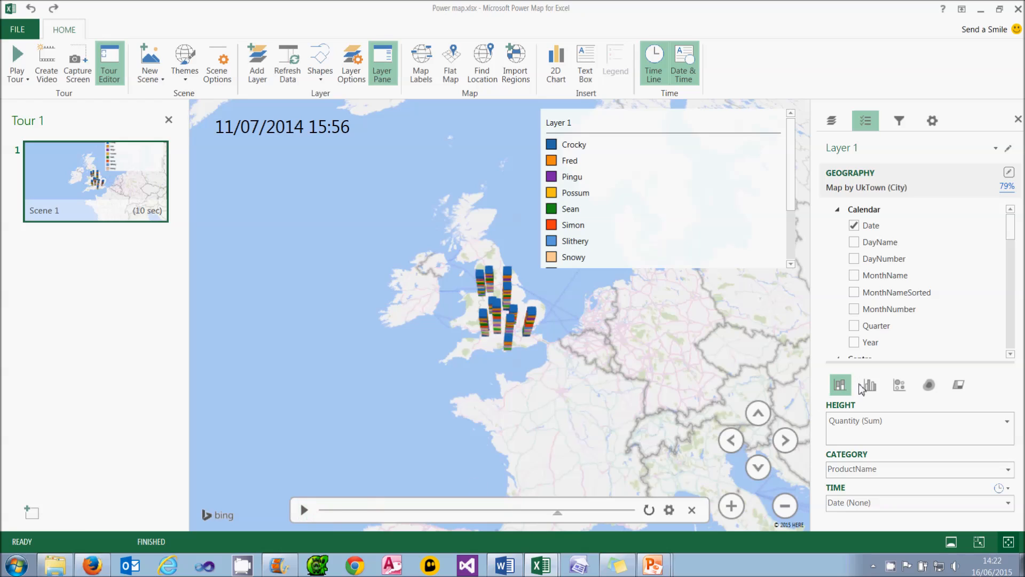
# Step: Change Layer 1 to a bubble visualization and preview its timeline animation
pyautogui.click(900, 386)
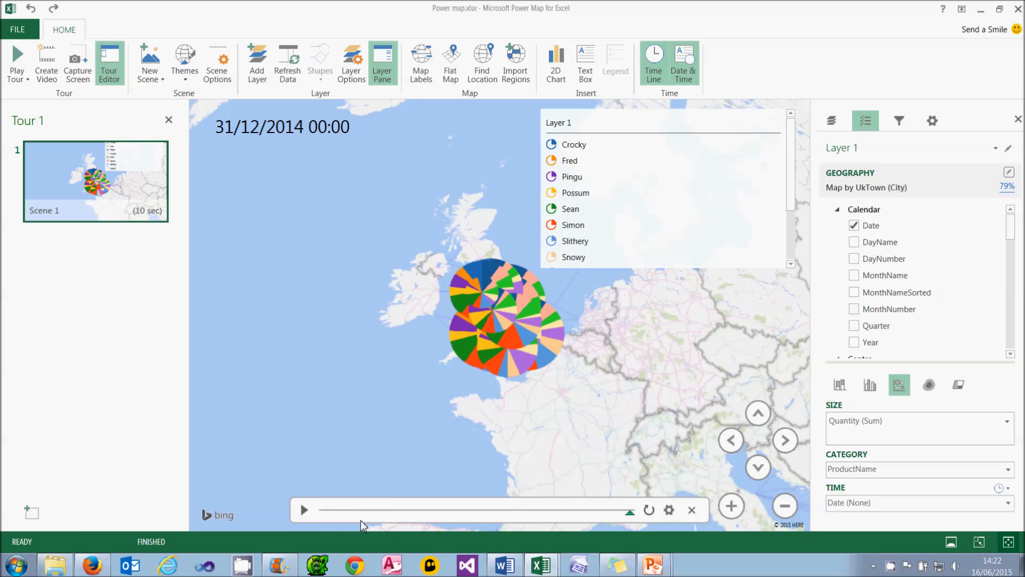
pyautogui.click(305, 510)
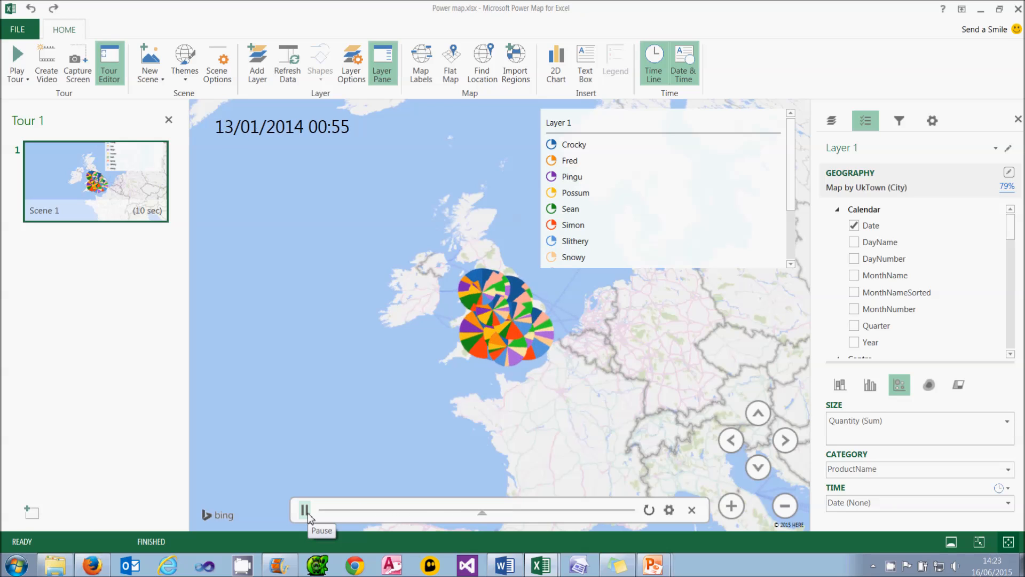
pyautogui.click(304, 510)
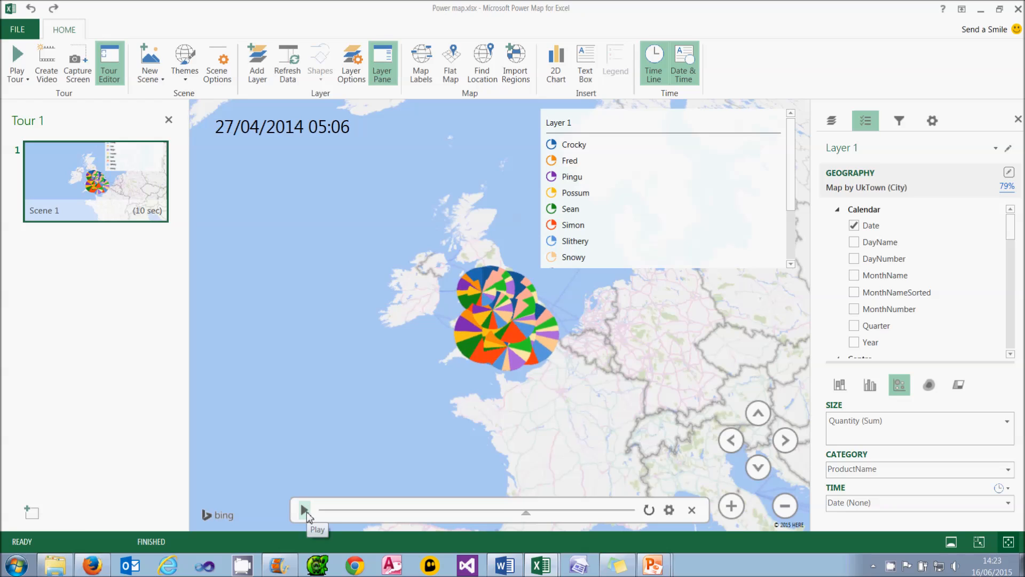
# Step: Change Layer 1 to a heat map visualization and preview how the quantities build up over time
pyautogui.click(928, 384)
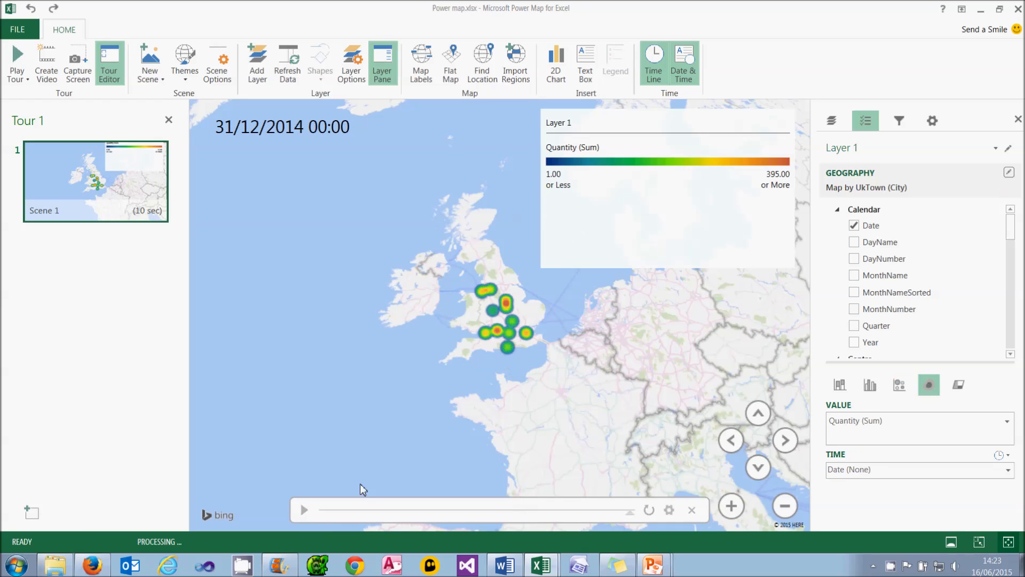
pyautogui.click(303, 511)
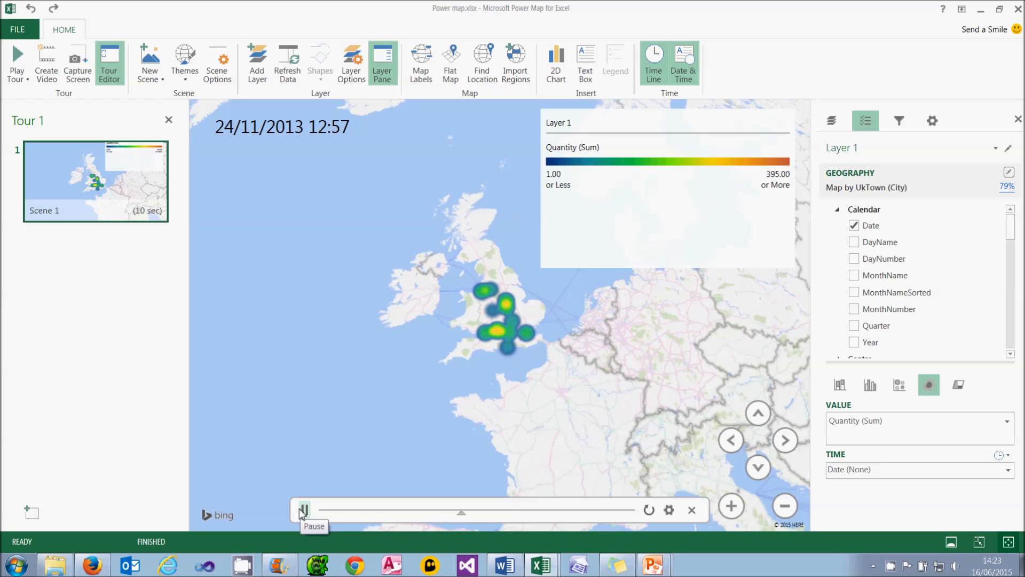
pyautogui.click(303, 511)
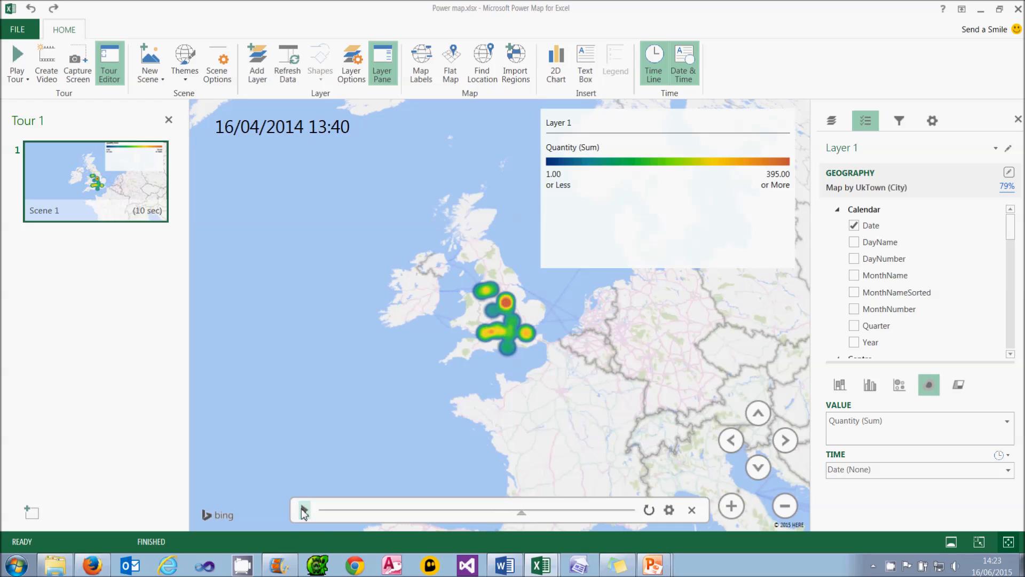
# Step: Play the tour from the beginning in full screen, and return to the tour editor
pyautogui.click(21, 75)
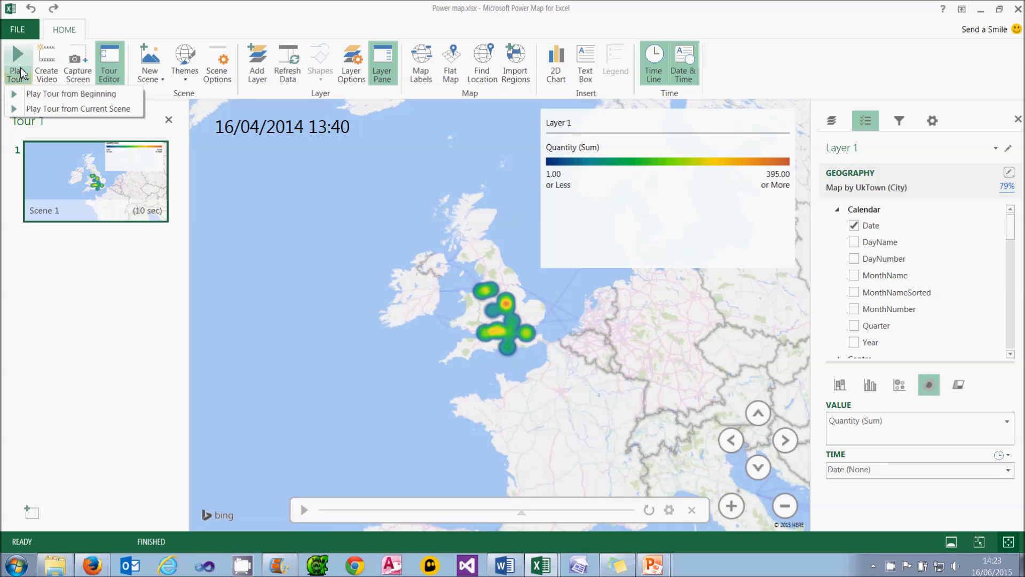
pyautogui.click(35, 95)
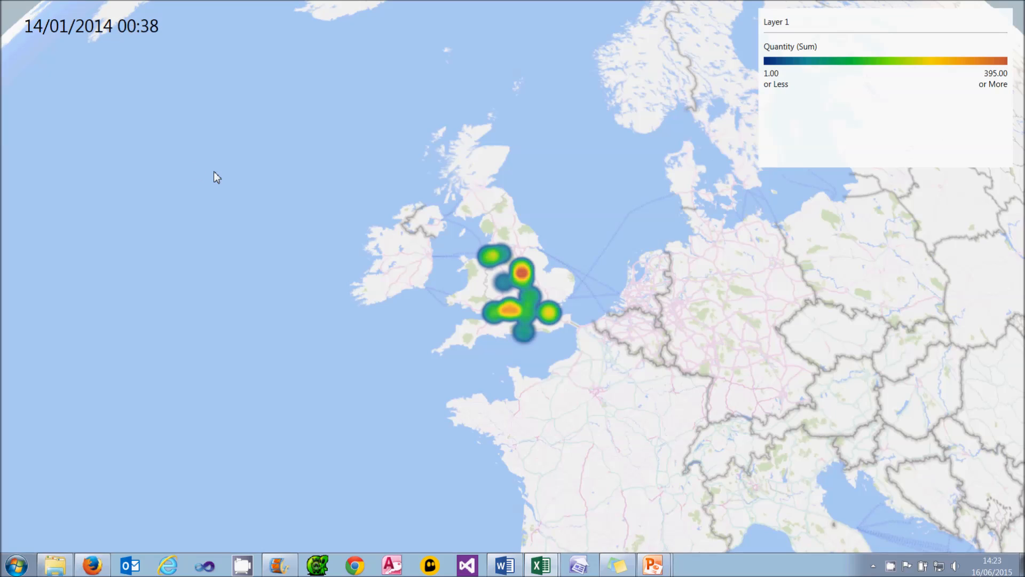
pyautogui.press('Escape')
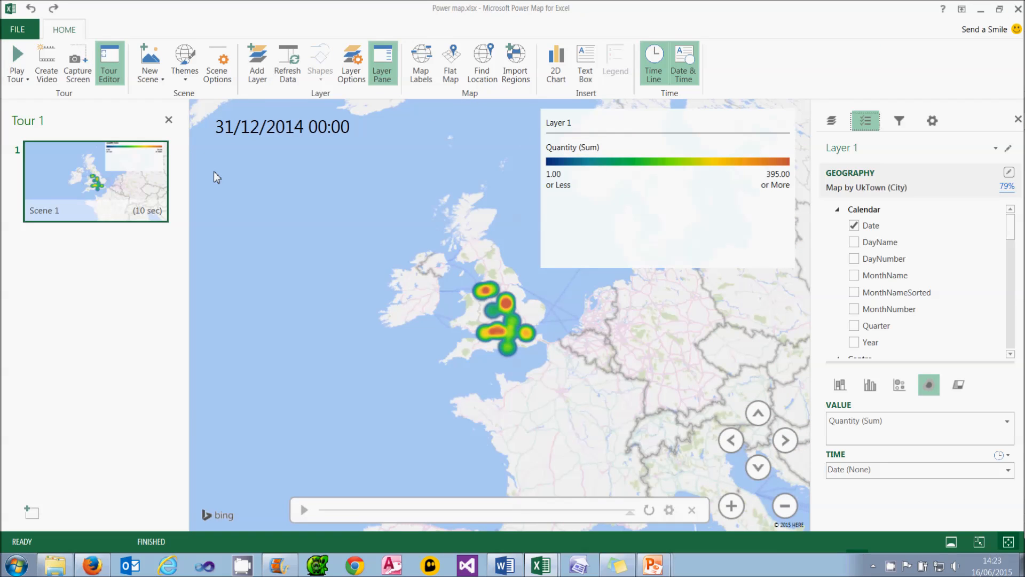
# Step: Set Layer 1's time display to "Data shows for an instant" and preview it over time as a bubble visualization
pyautogui.click(1009, 455)
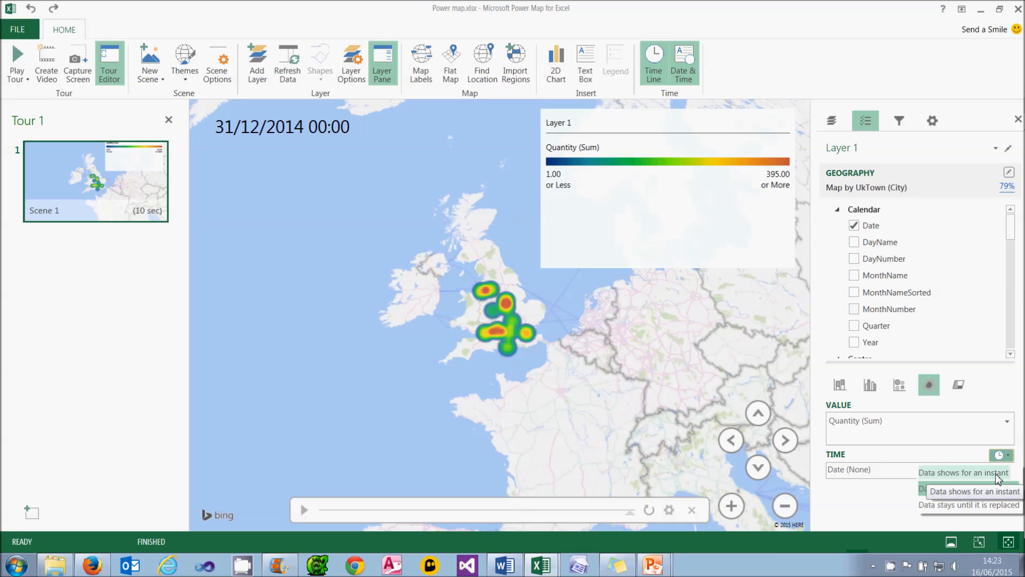
pyautogui.click(996, 473)
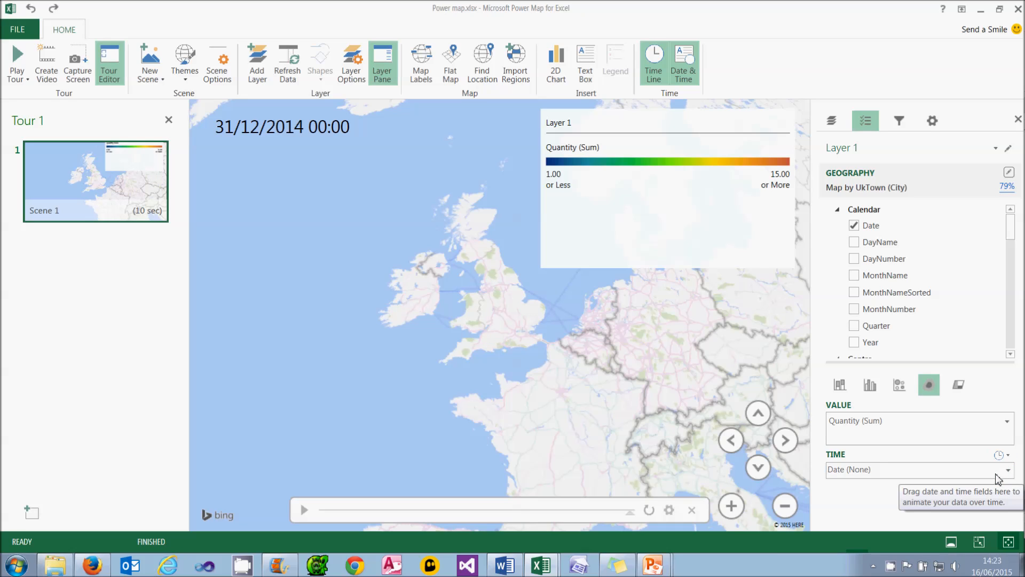
pyautogui.click(900, 385)
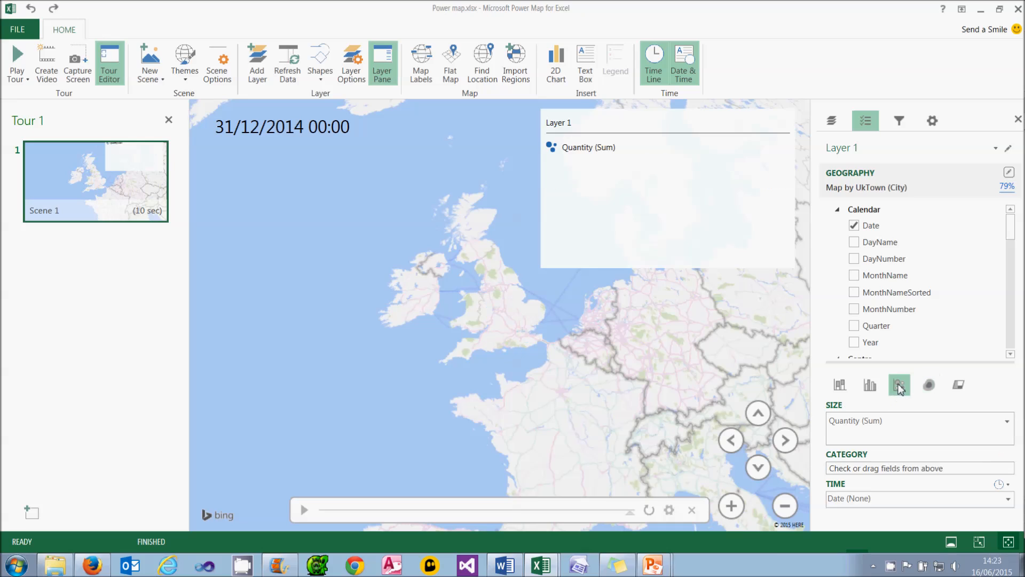
pyautogui.click(304, 510)
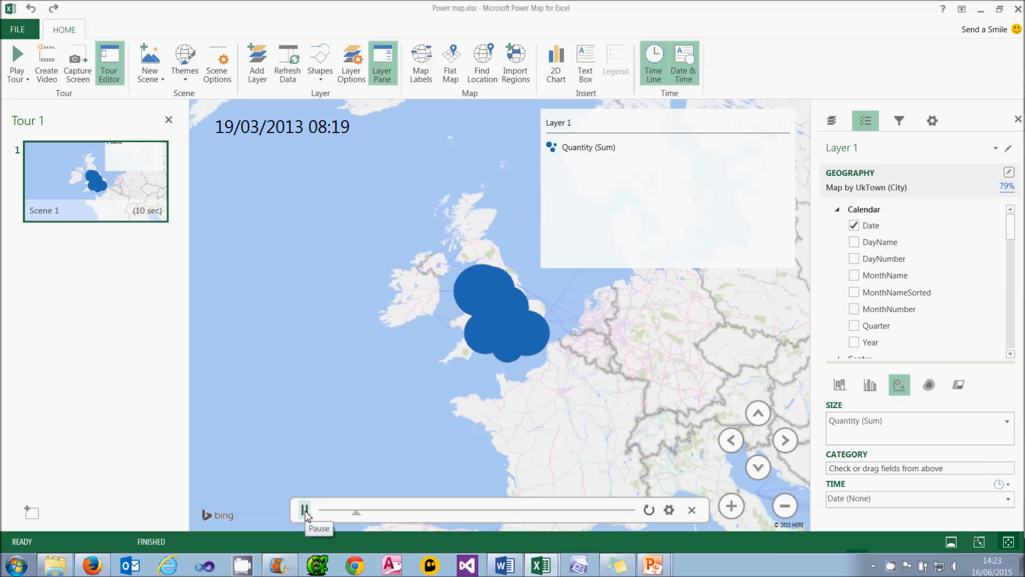
pyautogui.click(304, 510)
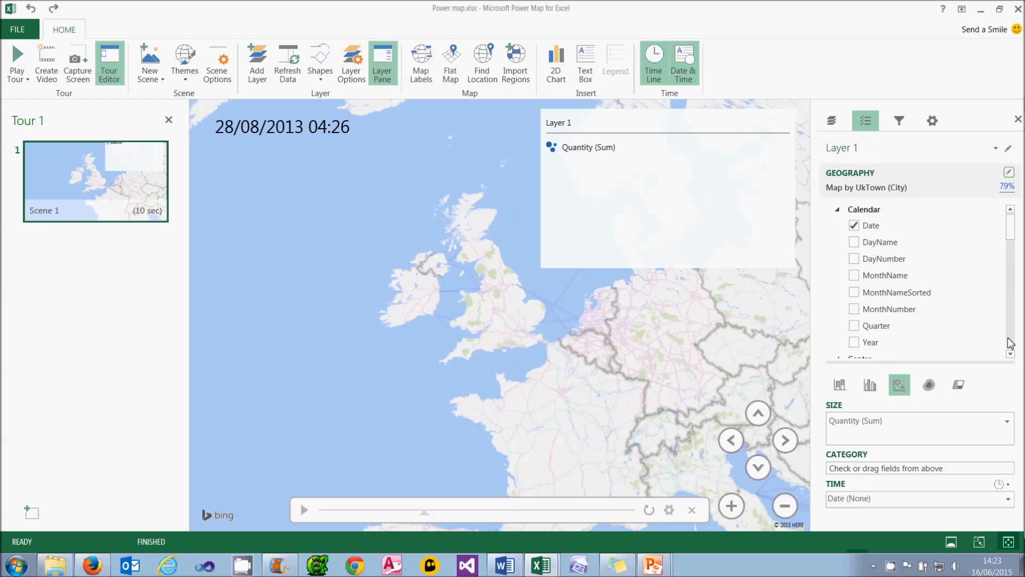
# Step: Use the Product table's ProductName field as the category of Layer 1's bubbles, and preview the timeline animation
pyautogui.scroll(-5, 1011, 343)
pyautogui.scroll(-5, 1011, 344)
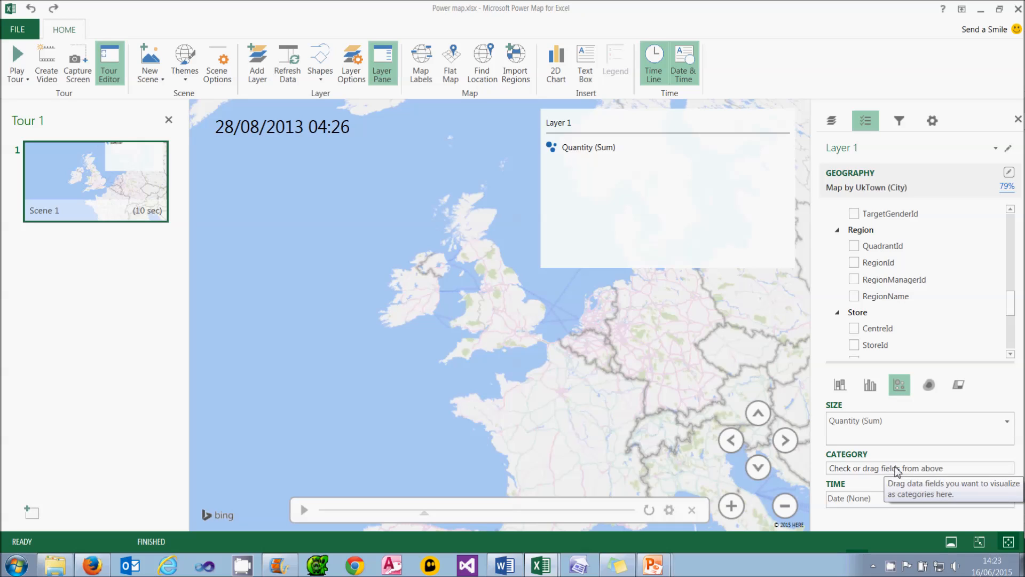
pyautogui.moveTo(1011, 304); pyautogui.dragTo(1009, 282)
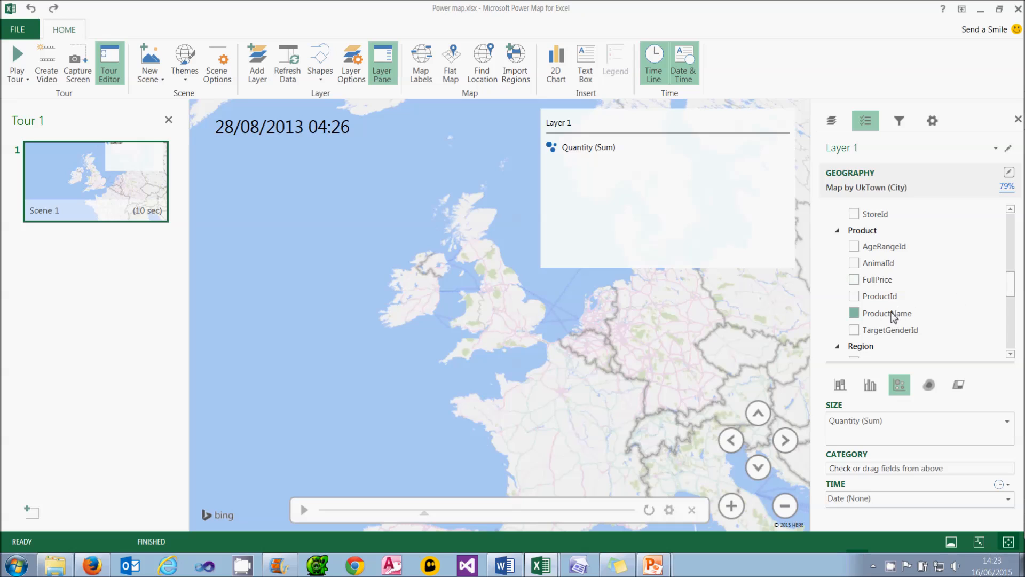
pyautogui.moveTo(893, 317); pyautogui.dragTo(893, 468)
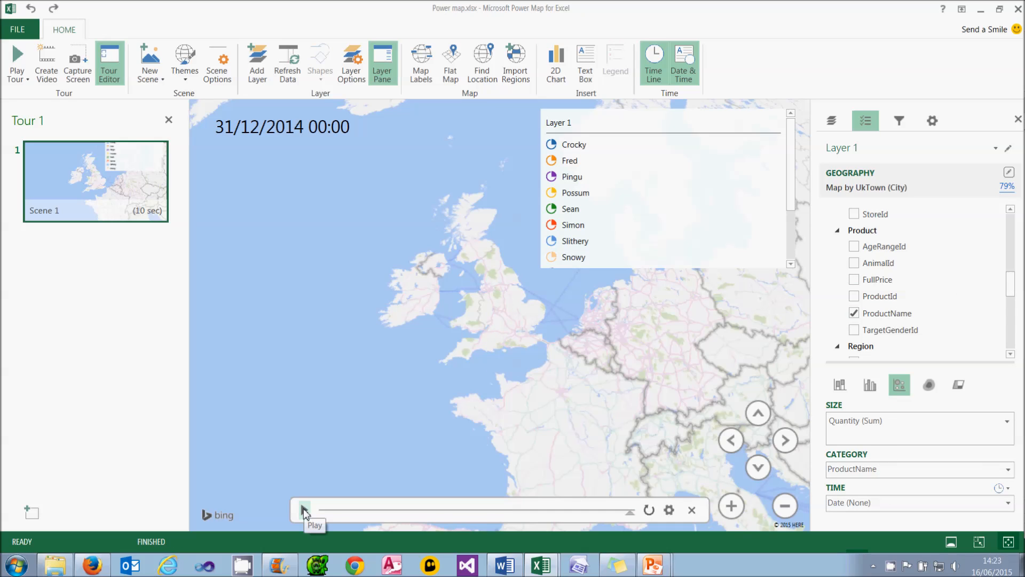
pyautogui.click(305, 511)
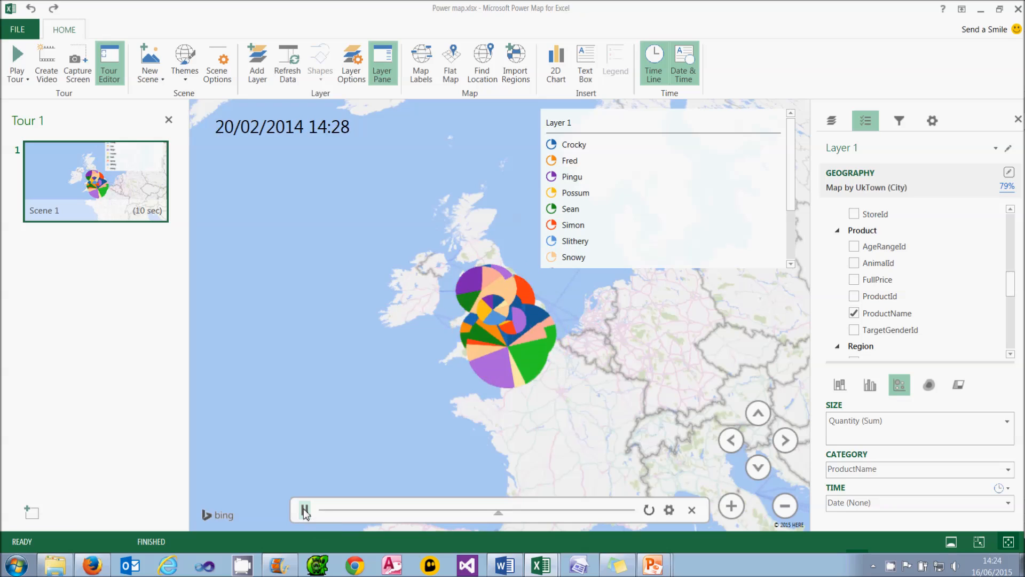
pyautogui.click(305, 512)
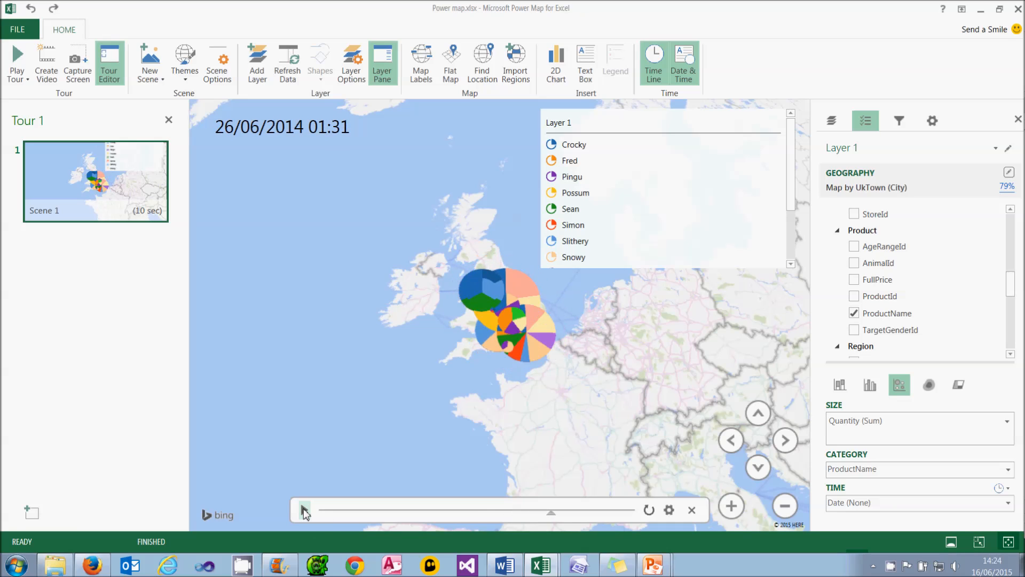
# Step: Create a Computers & Tablets (720p) video of the tour without a soundtrack, save it as My tour, and open it
pyautogui.click(54, 70)
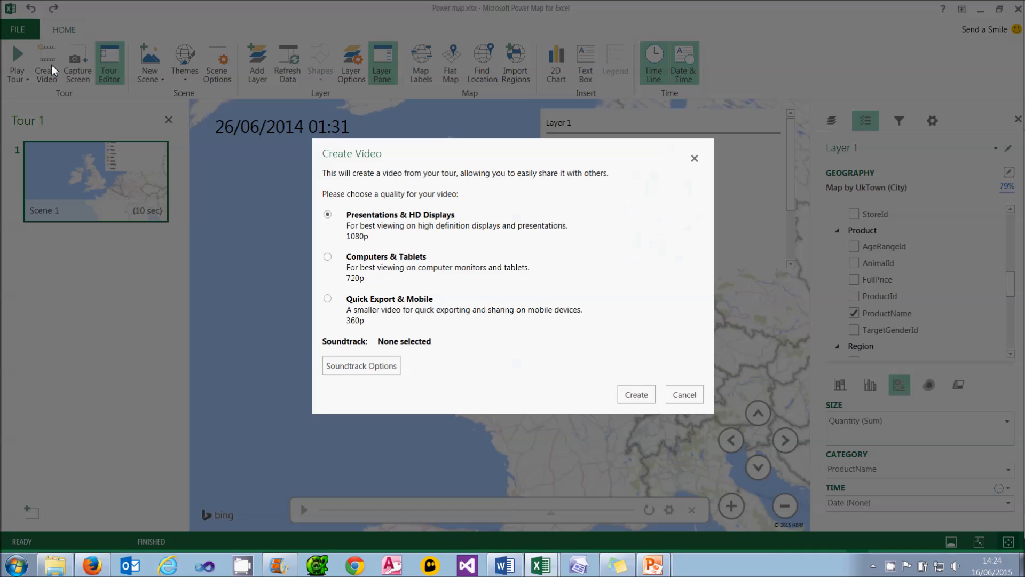
pyautogui.click(357, 365)
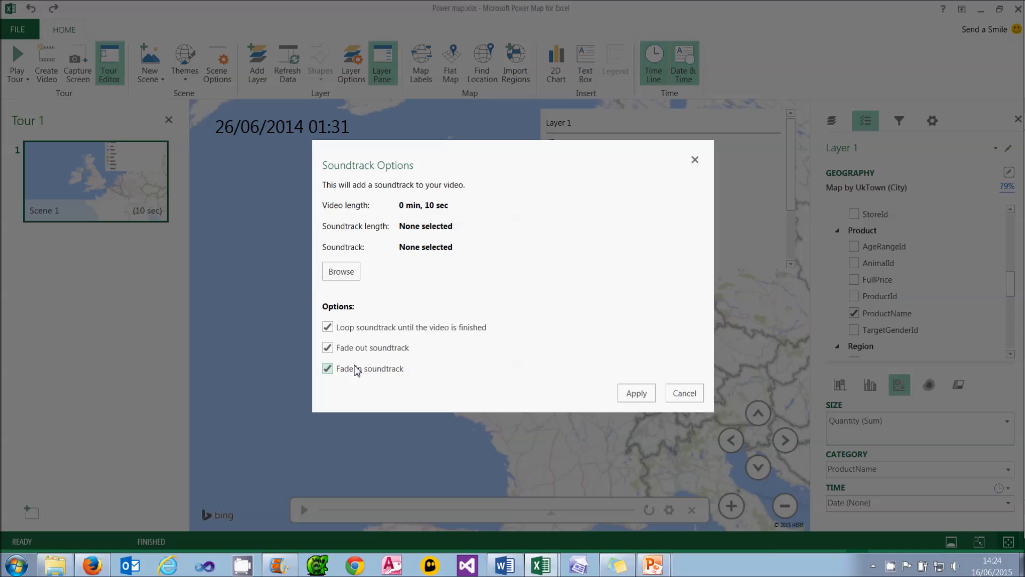
pyautogui.click(694, 395)
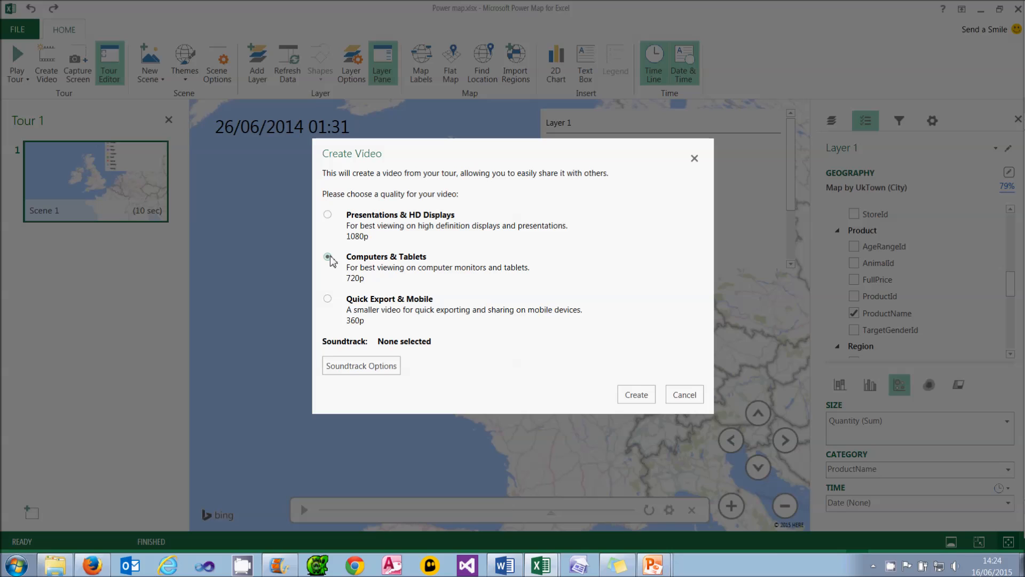
pyautogui.click(634, 396)
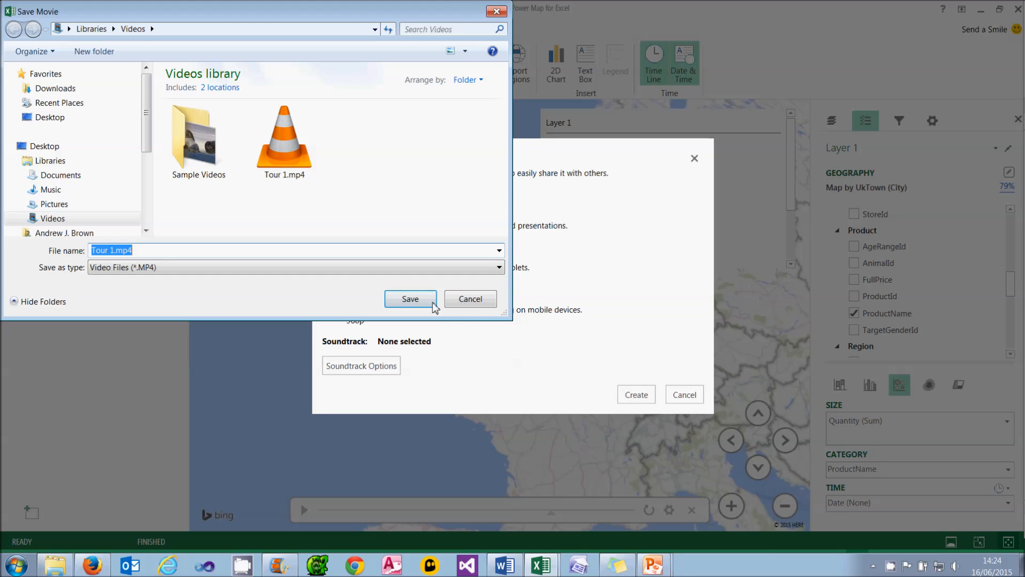
pyautogui.write('My tour')
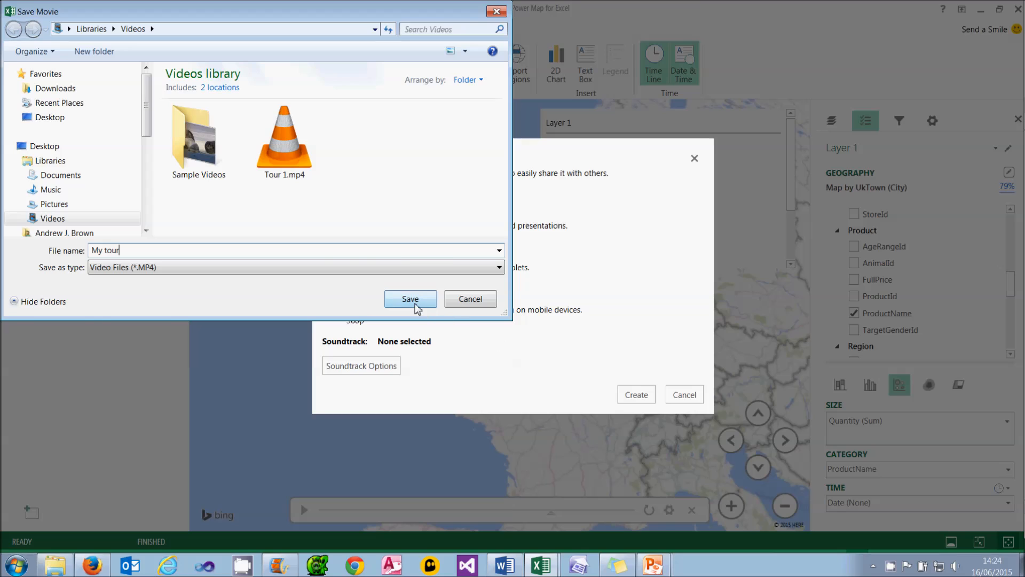
pyautogui.click(415, 302)
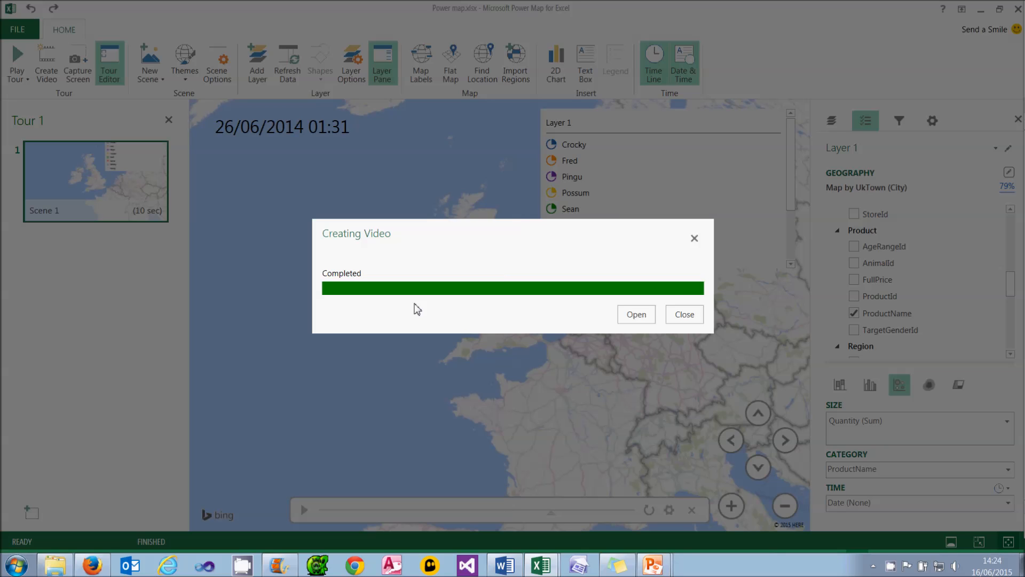
pyautogui.click(651, 319)
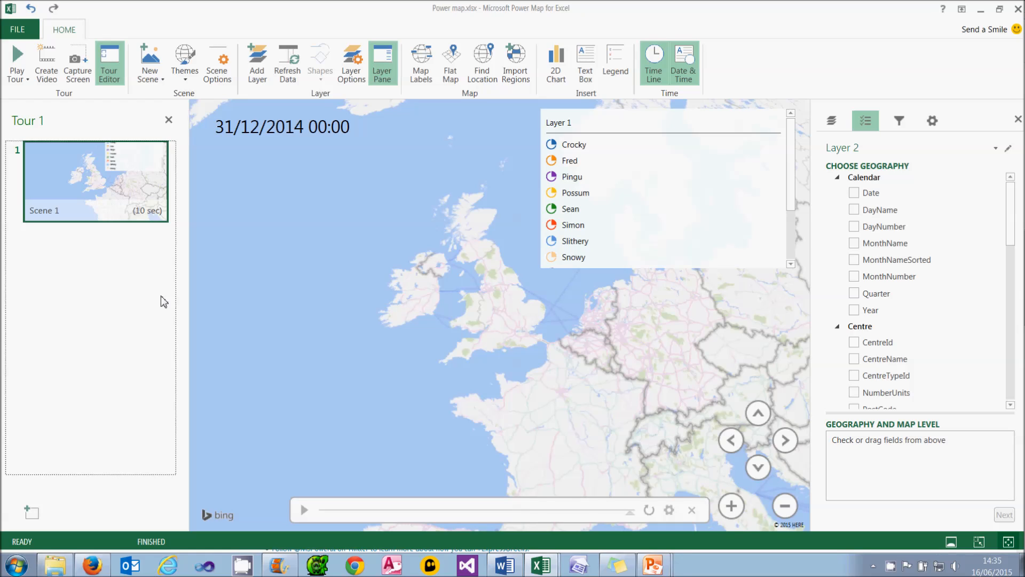
# Step: View Layer 2's layer options, and add a new scene based on a new custom map
pyautogui.click(352, 69)
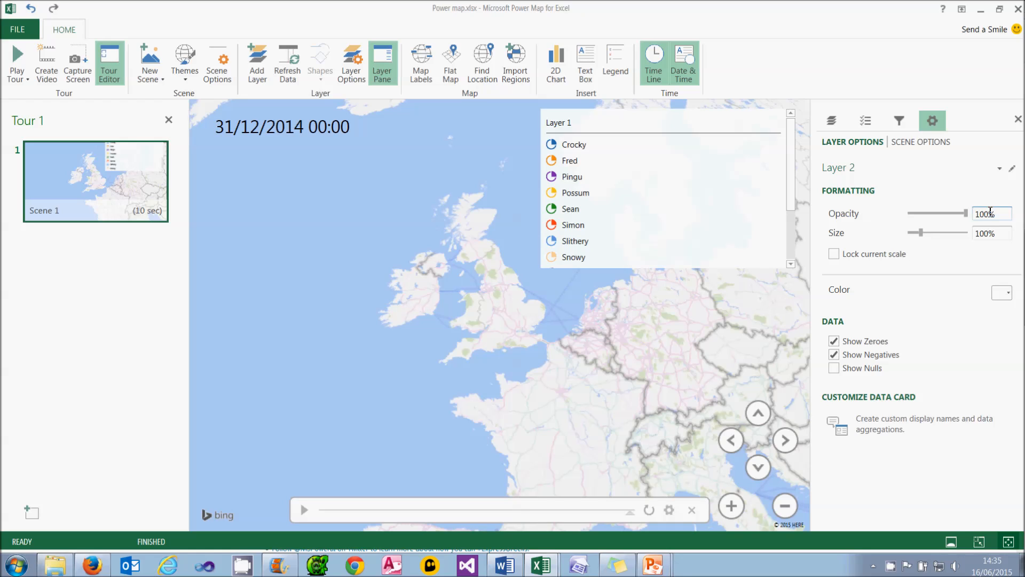
pyautogui.click(160, 82)
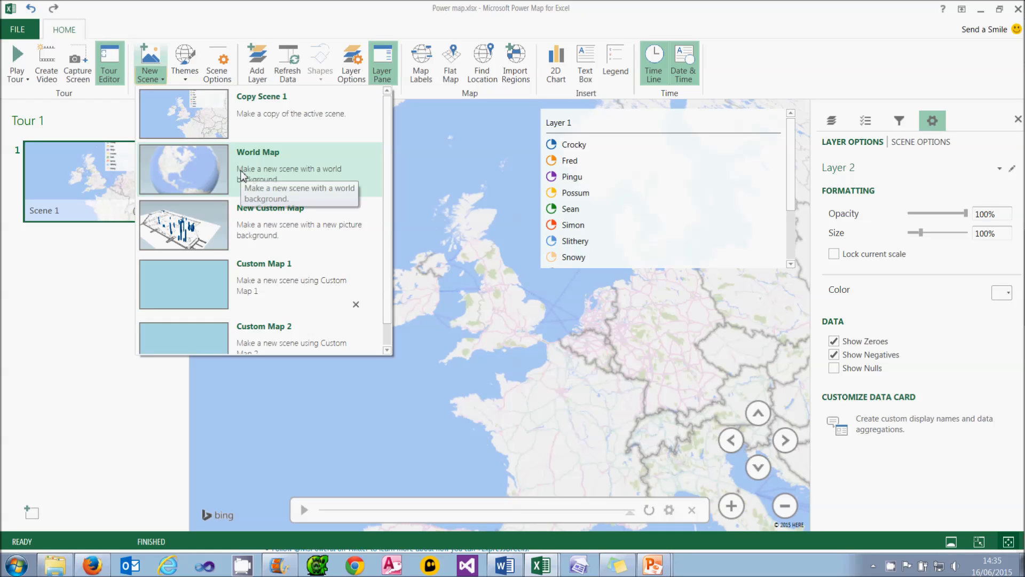
pyautogui.click(243, 228)
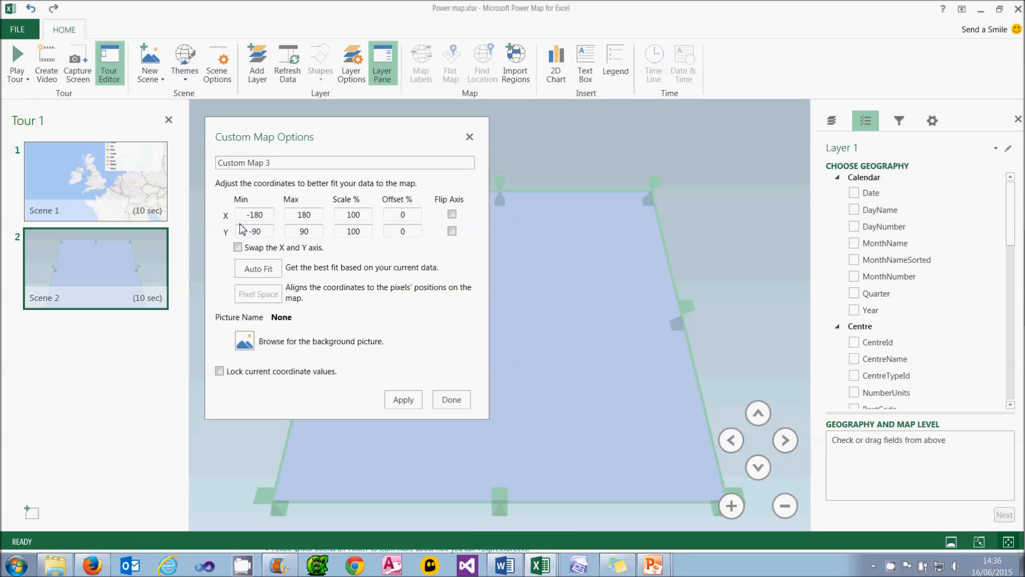
# Step: Switch to Firefox to view the custom map examples in the Power Map September update blog post
pyautogui.click(97, 570)
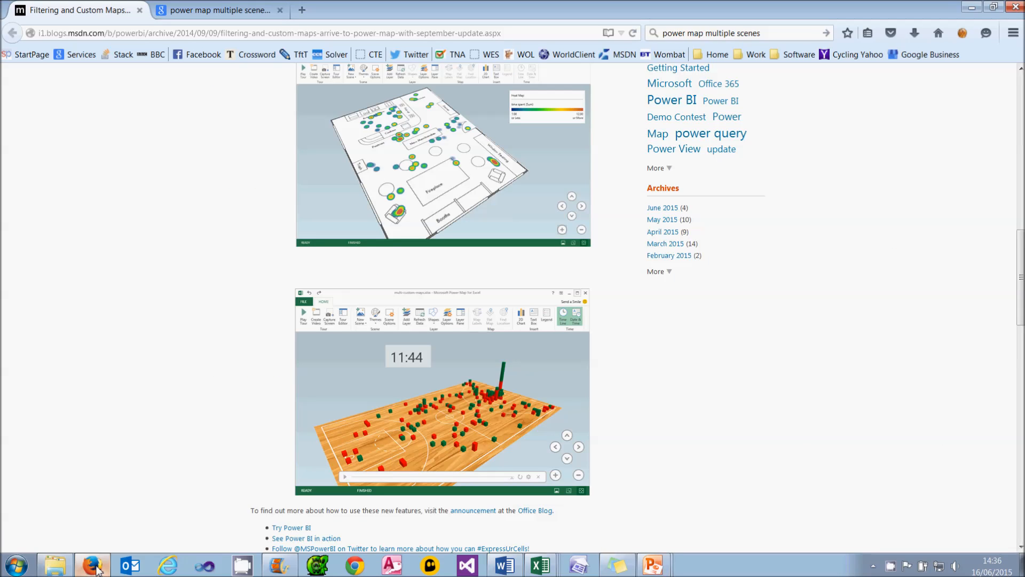